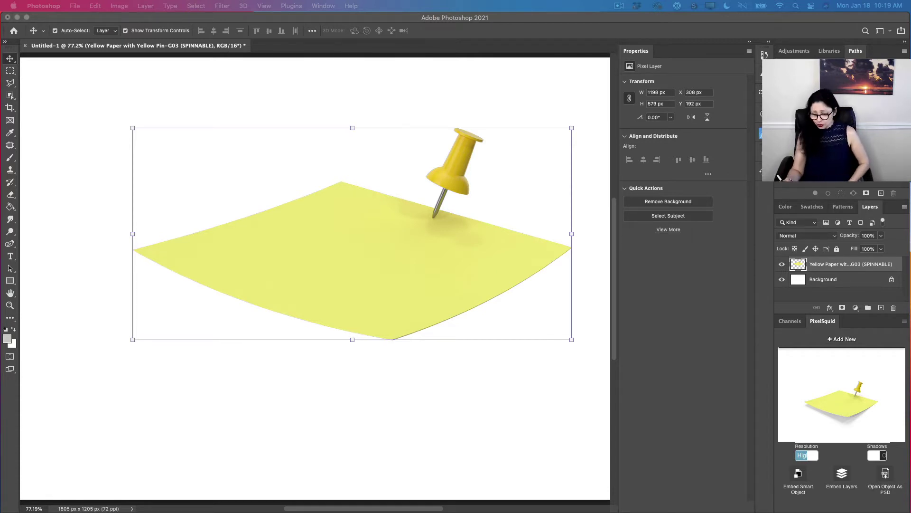
Hide and show the yellow paper layer to check what it contains.
click(782, 265)
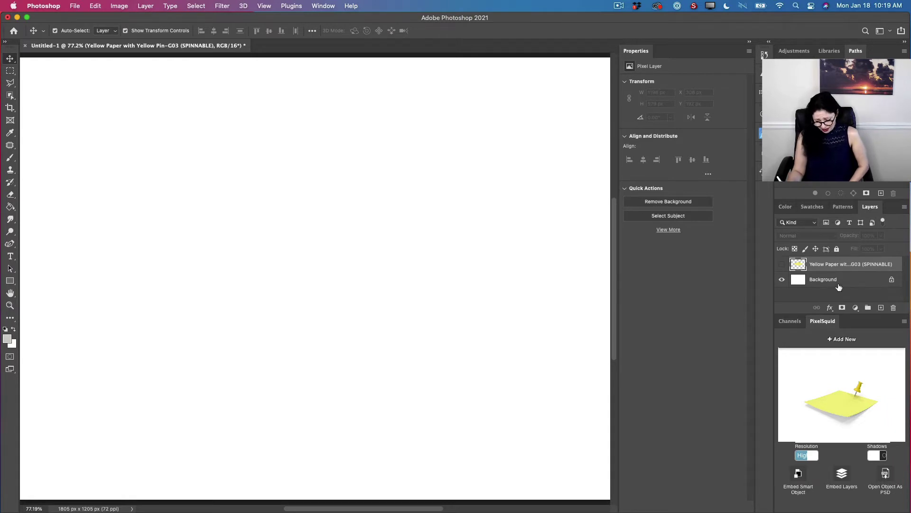
click(782, 264)
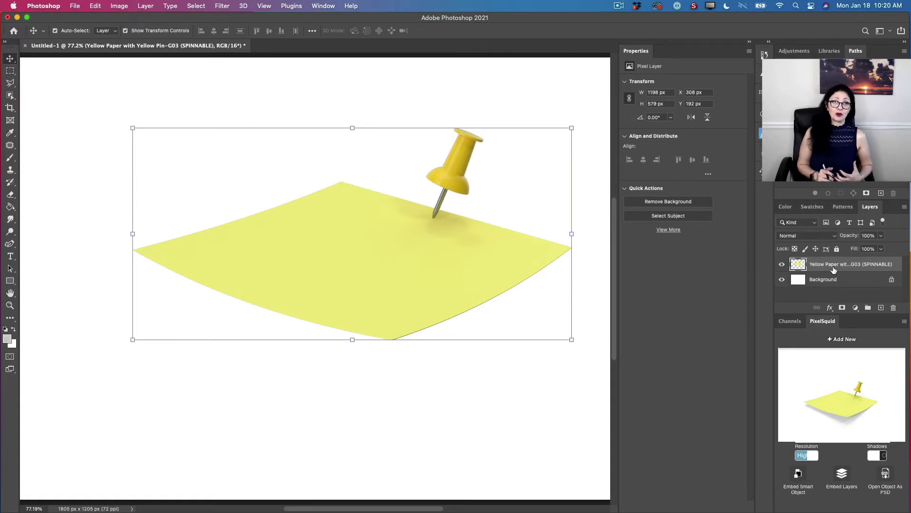
Select the front strip of the yellow paper, including both front corners, with a closed Polygonal Lasso outline just outside its edges.
click(9, 82)
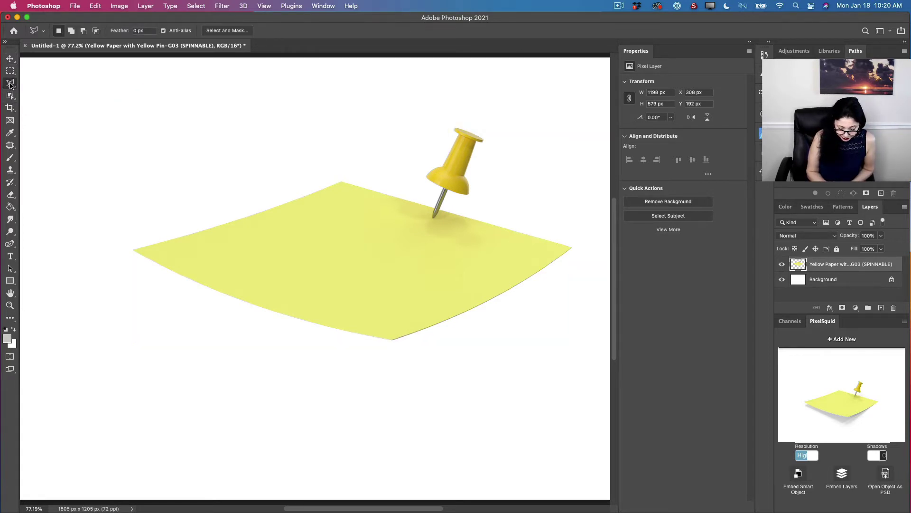
click(10, 84)
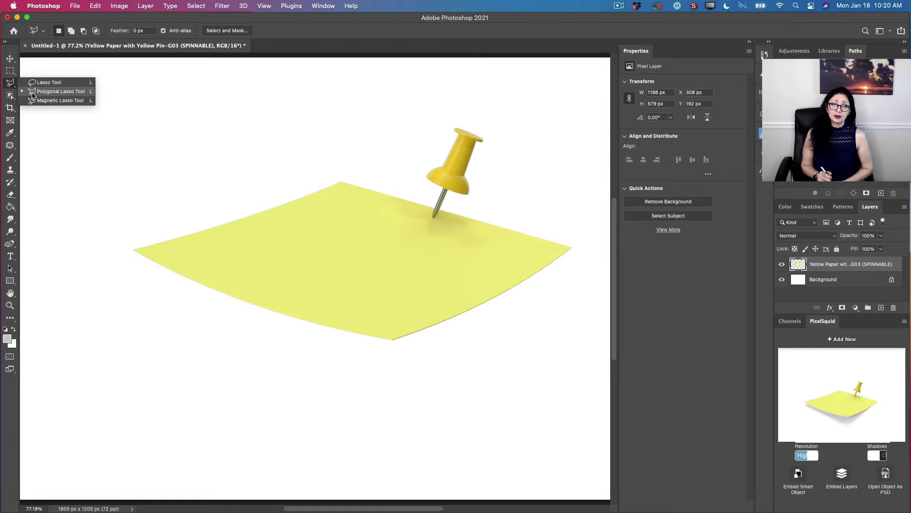
click(124, 247)
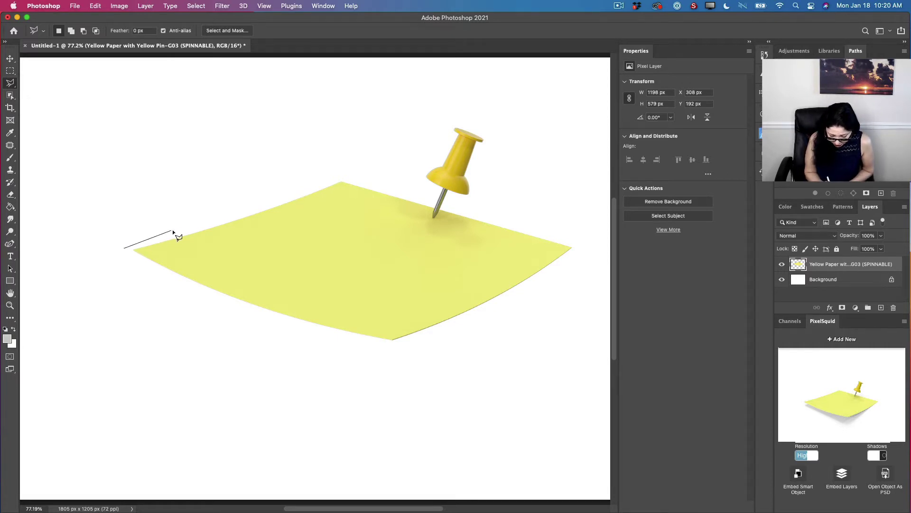
click(200, 224)
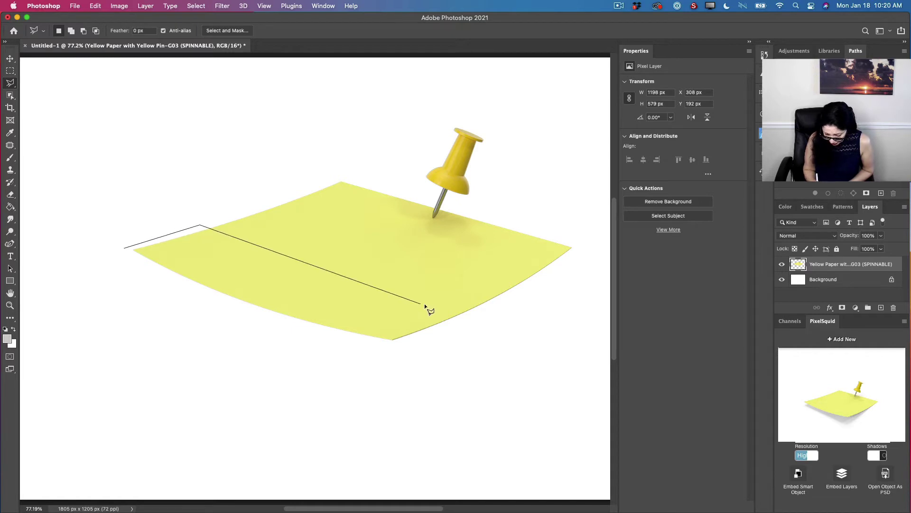
click(484, 307)
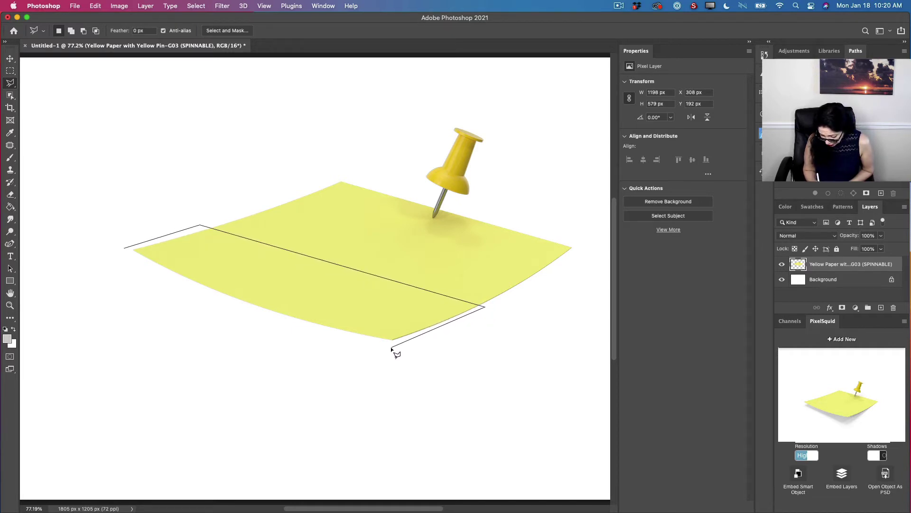
click(339, 336)
click(266, 315)
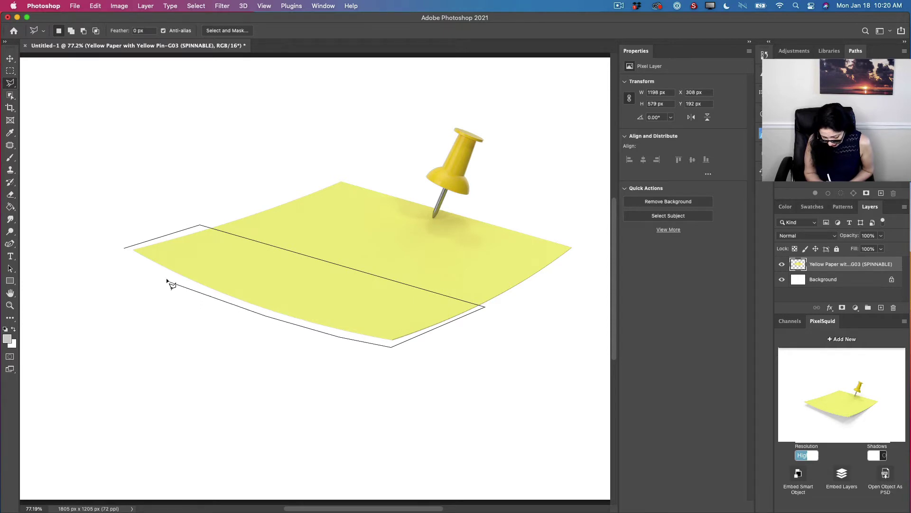
click(125, 249)
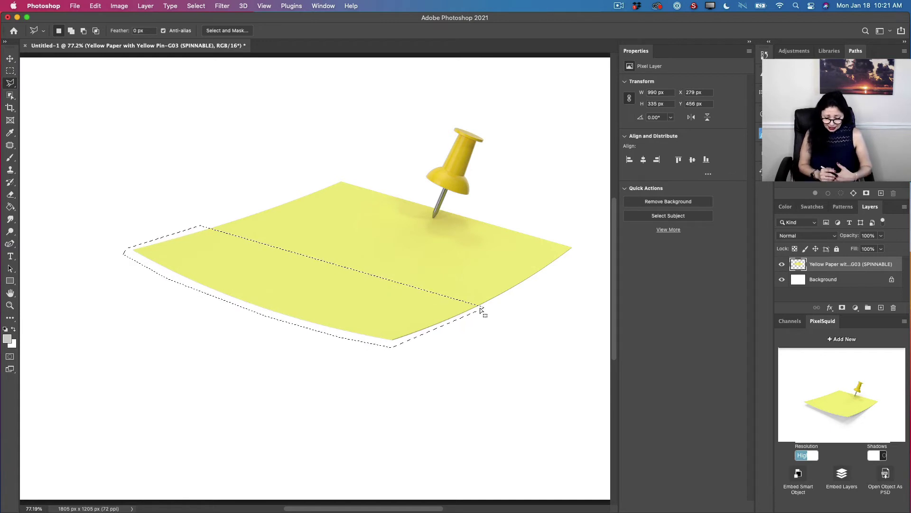
Start a Warp on the selected strip, splitting it crosswise near the paper's lower middle and vertically near its left corner.
click(101, 5)
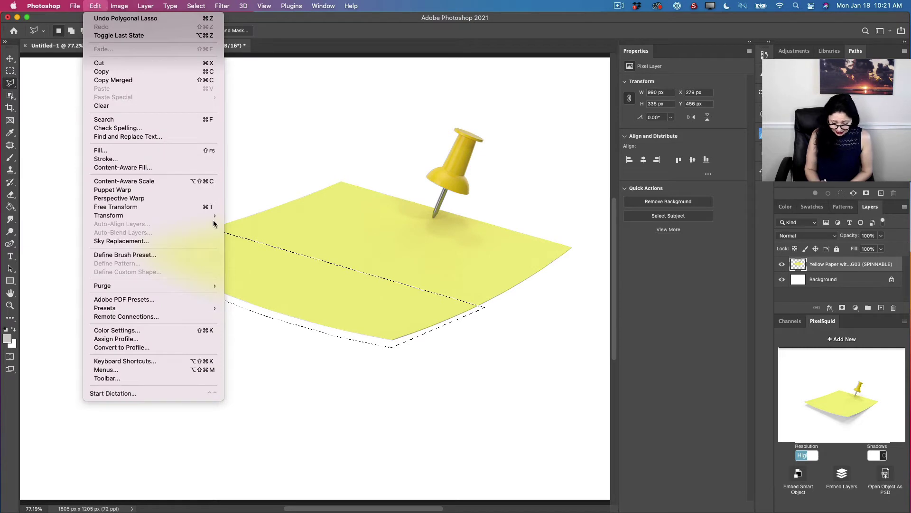
mouse_move(213, 216)
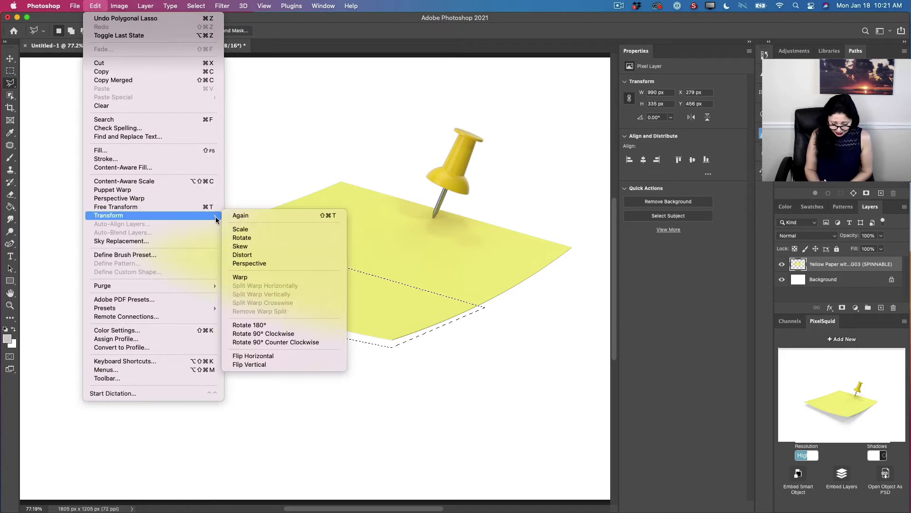
click(252, 279)
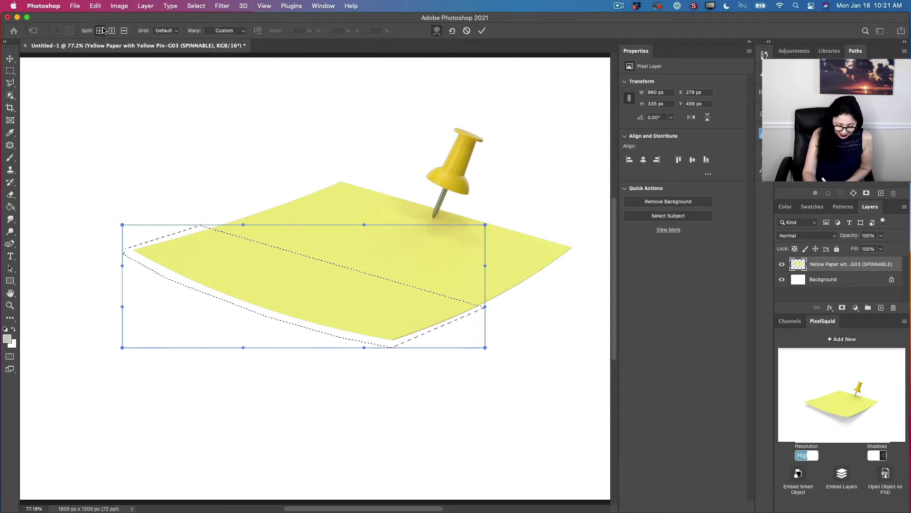
click(99, 34)
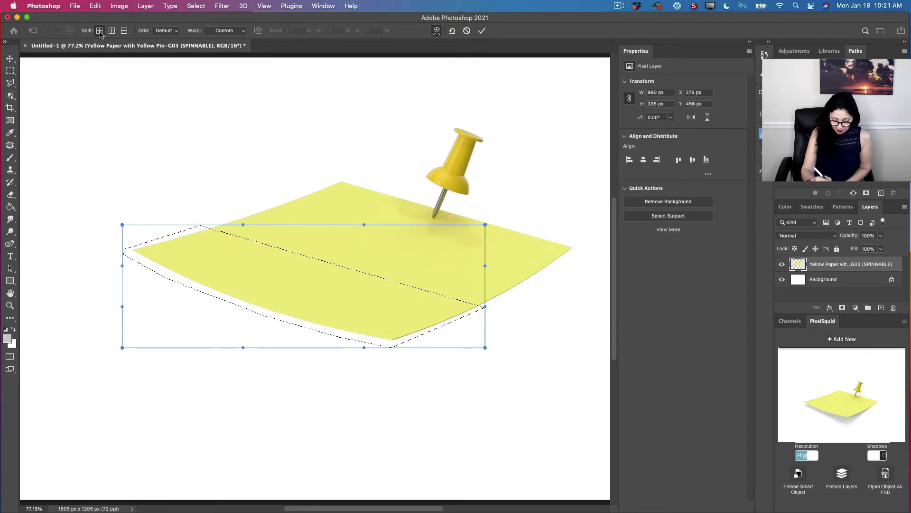
click(359, 297)
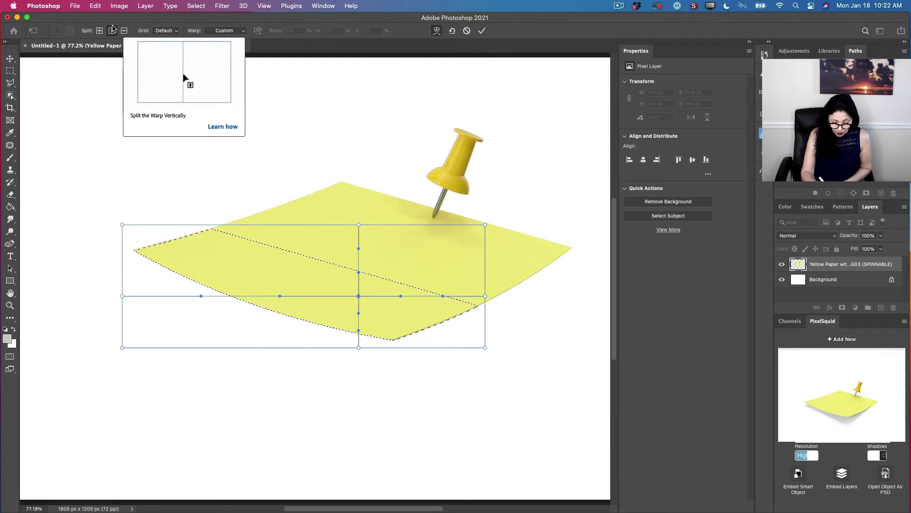
click(113, 30)
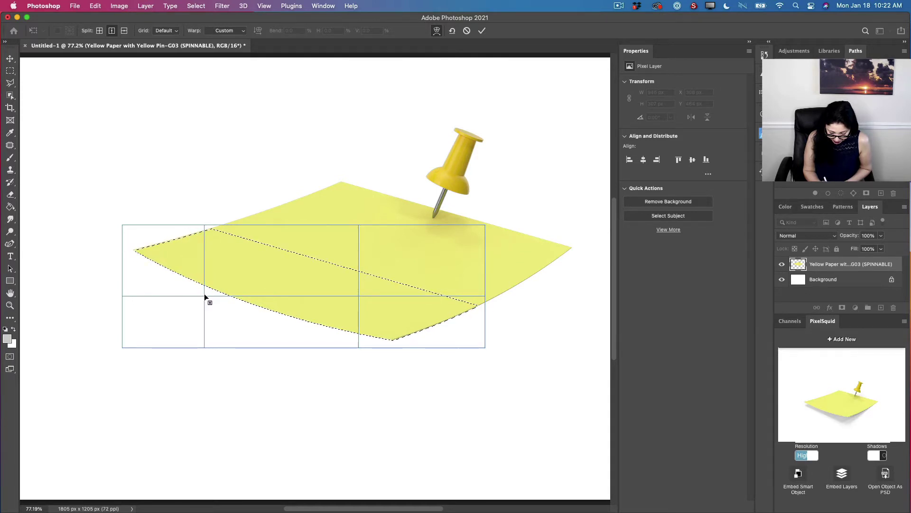
click(205, 295)
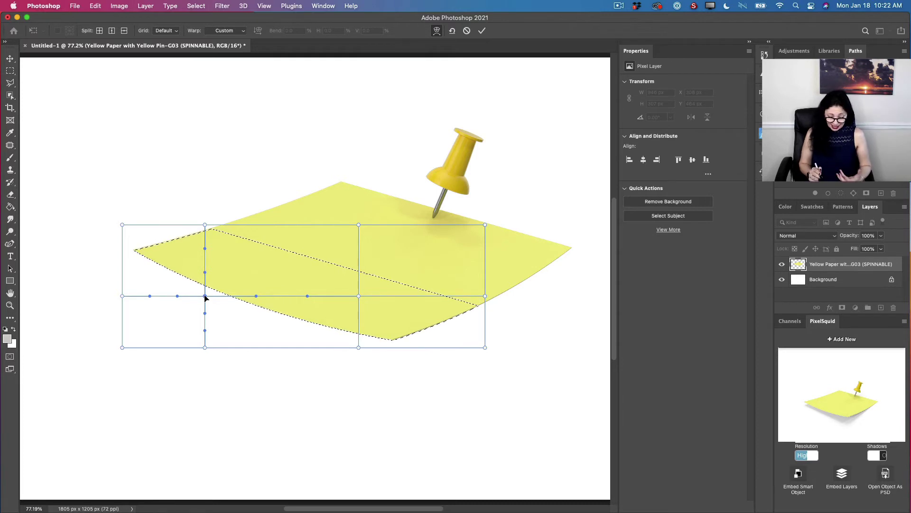
Pull the warp grid's left and left-inner points up and inward so the paper's left corner curls upward.
click(122, 225)
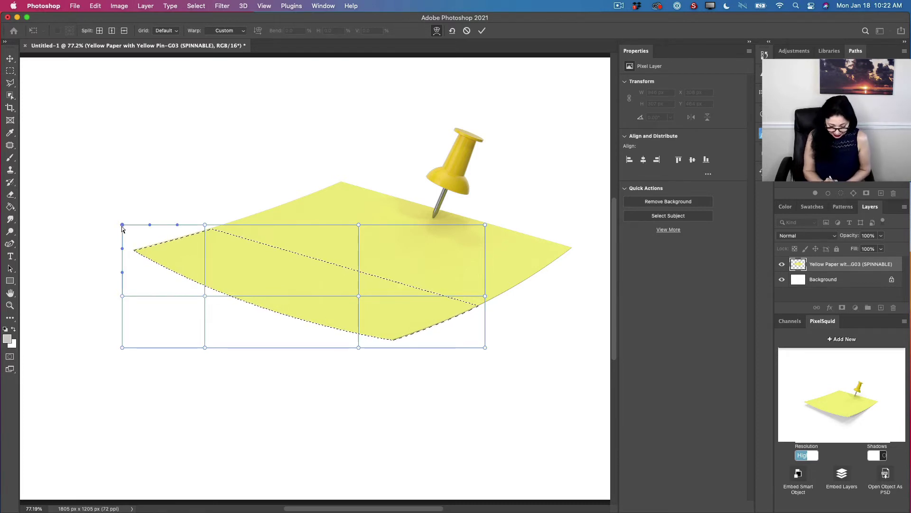
drag(122, 225, 158, 201)
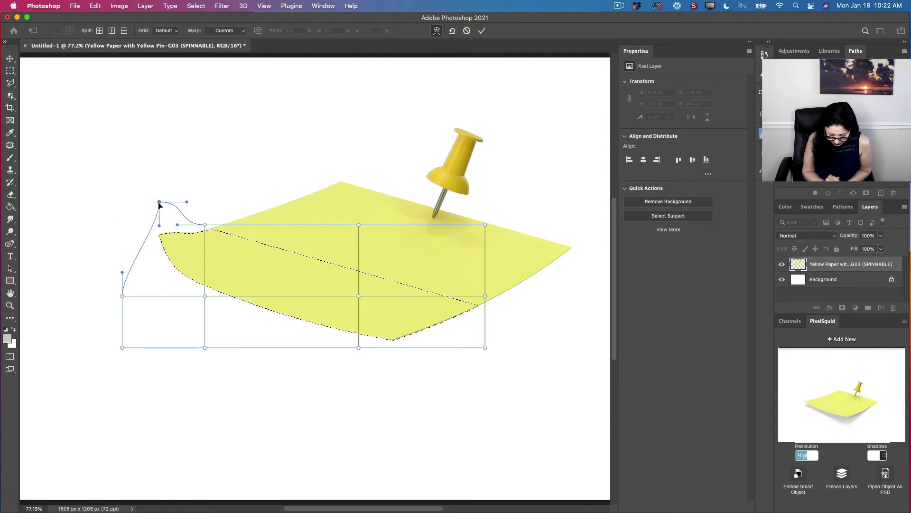
drag(122, 297, 164, 248)
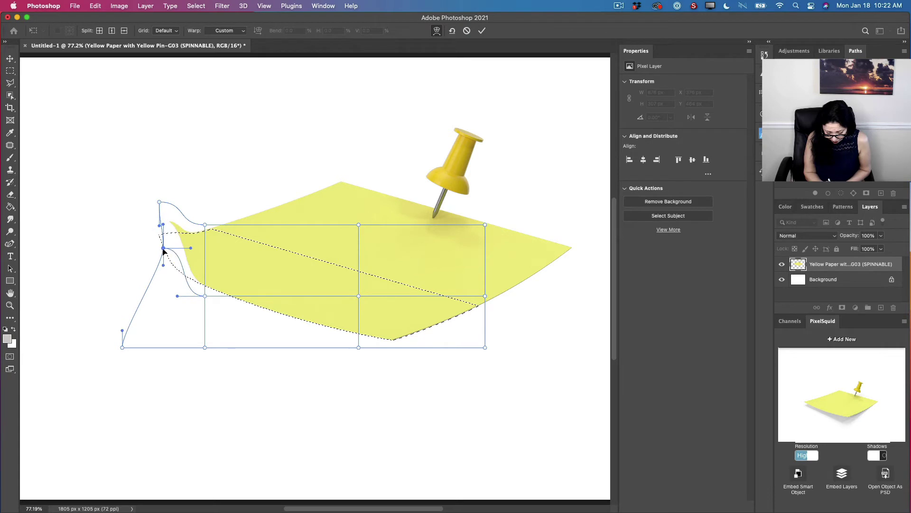
drag(123, 348, 125, 344)
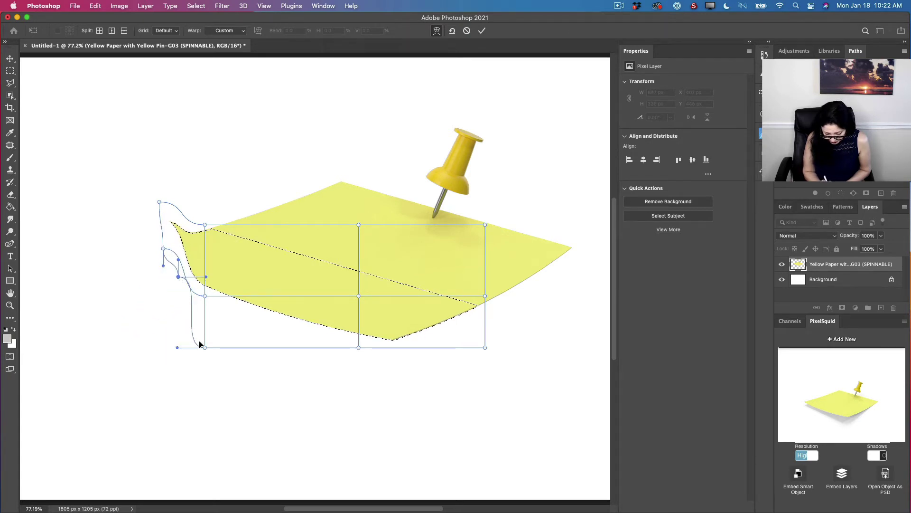
drag(205, 296, 232, 264)
drag(205, 347, 243, 286)
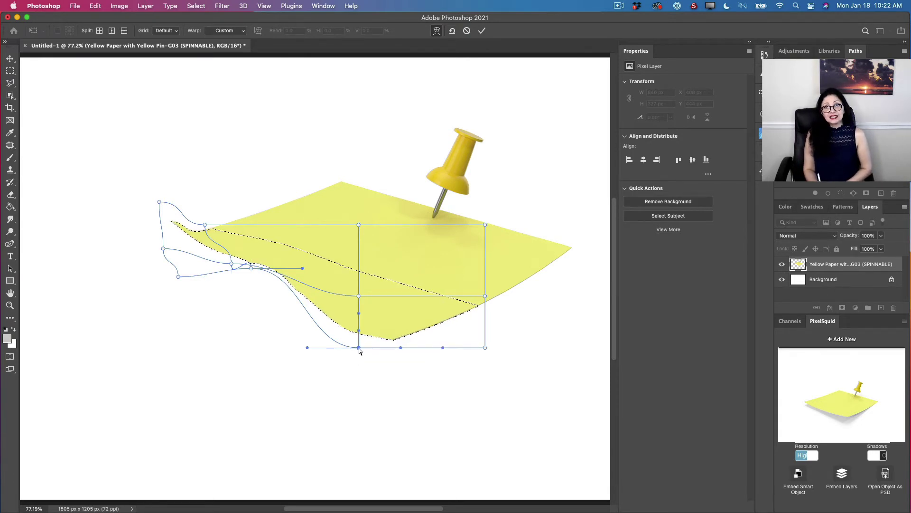
Raise the warp grid's lower-middle points and tuck in its lower-left point to wave the front edge, apply the warp and deselect.
drag(358, 348, 359, 339)
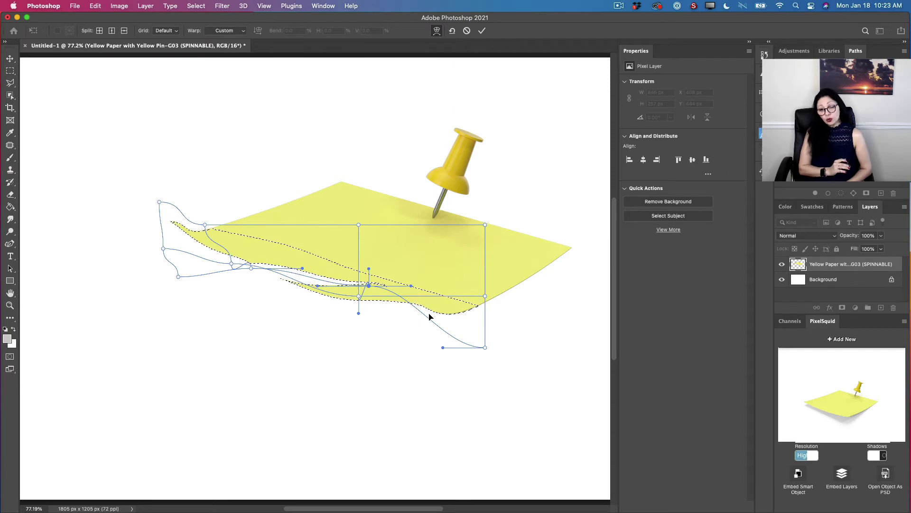
click(358, 296)
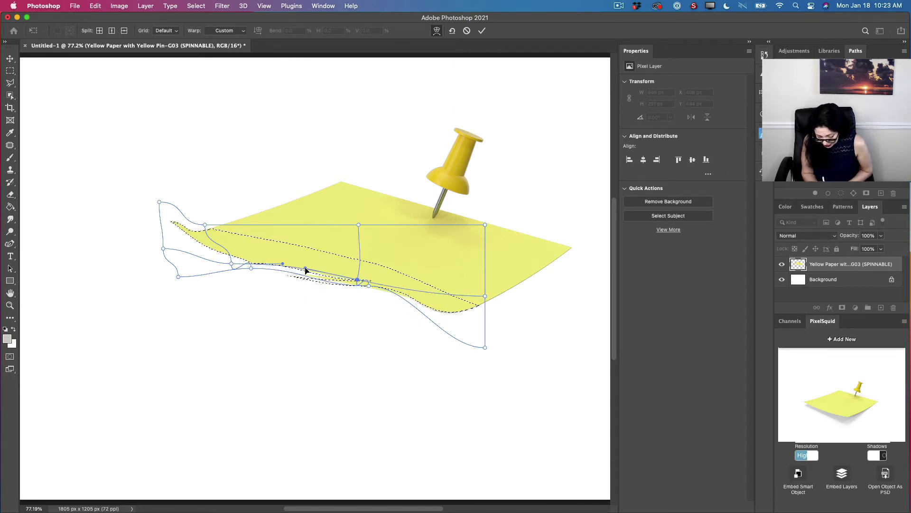
drag(177, 281, 193, 261)
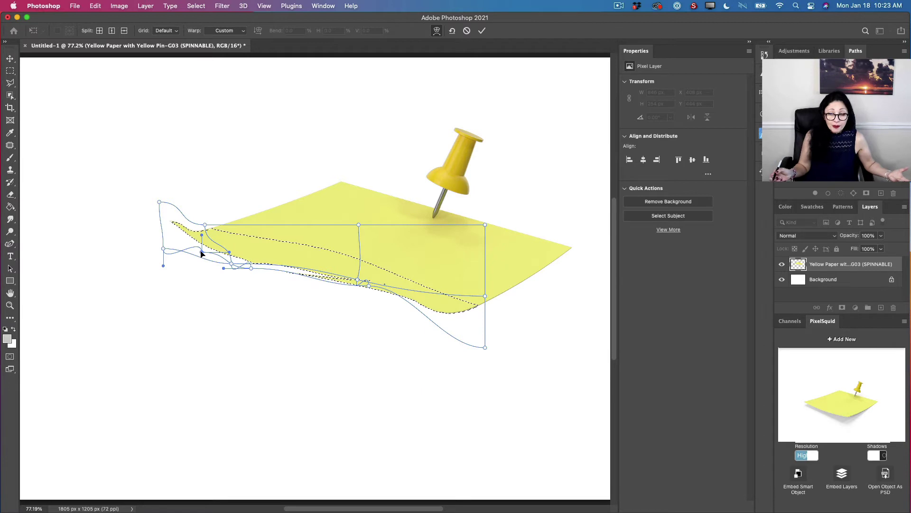
click(482, 30)
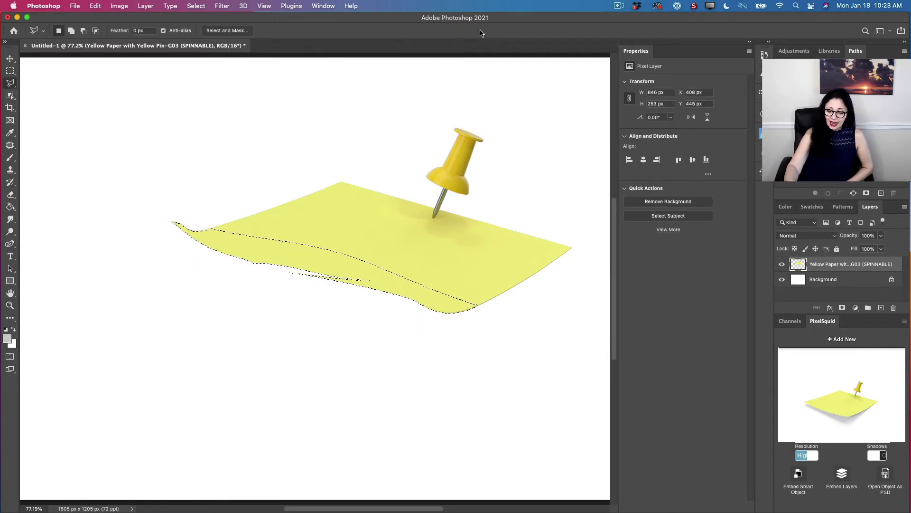
key(super+d)
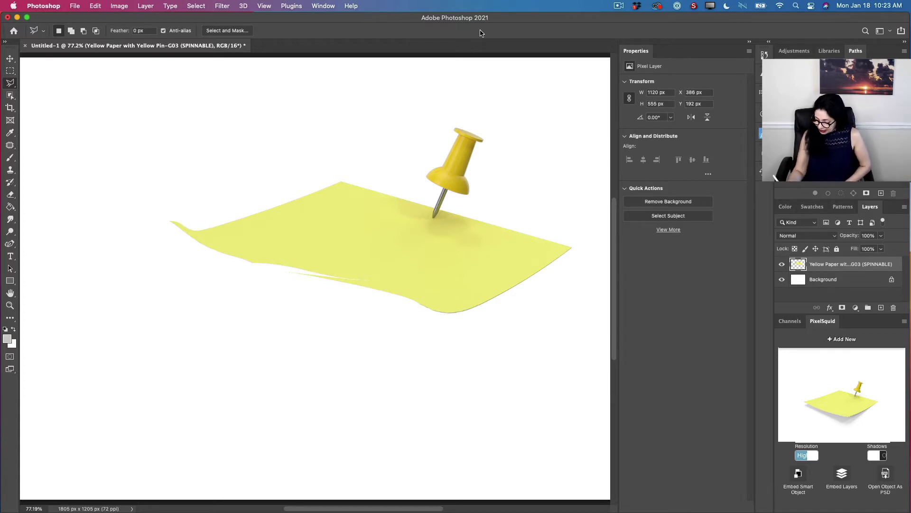
Add a new layer and set the Curvature Pen tool to Shape mode with a black-to-white linear gradient fill and no stroke.
click(876, 308)
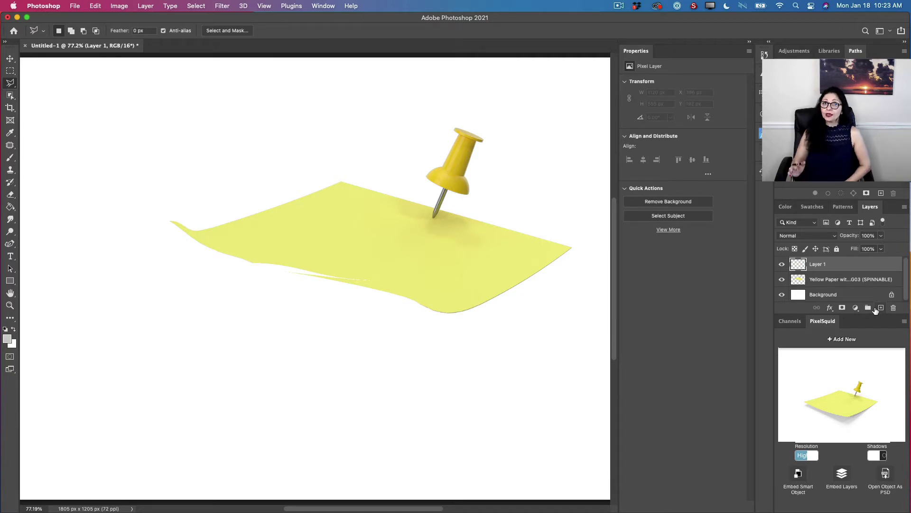
click(10, 244)
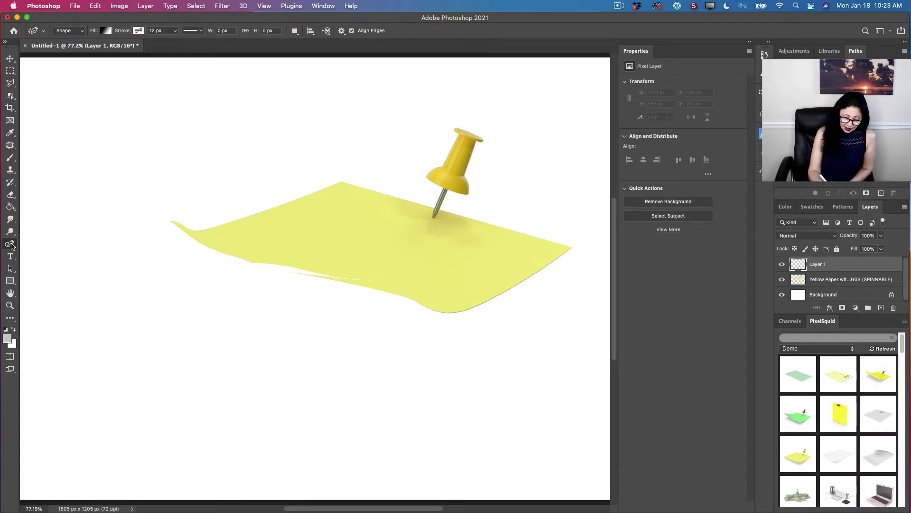
click(79, 30)
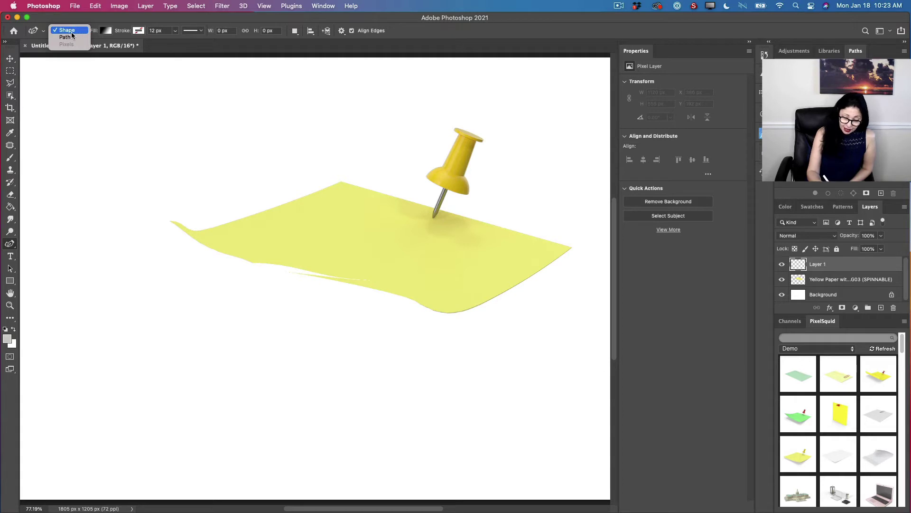
click(83, 29)
click(109, 32)
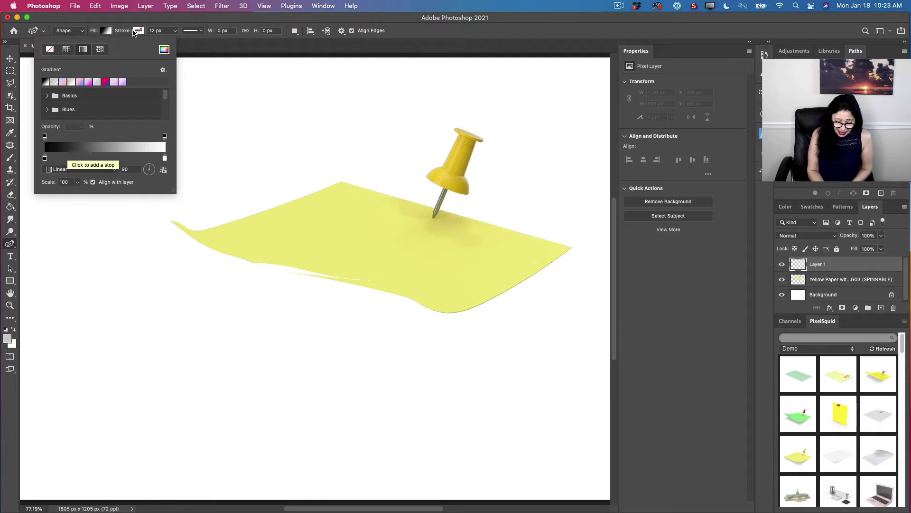
click(138, 31)
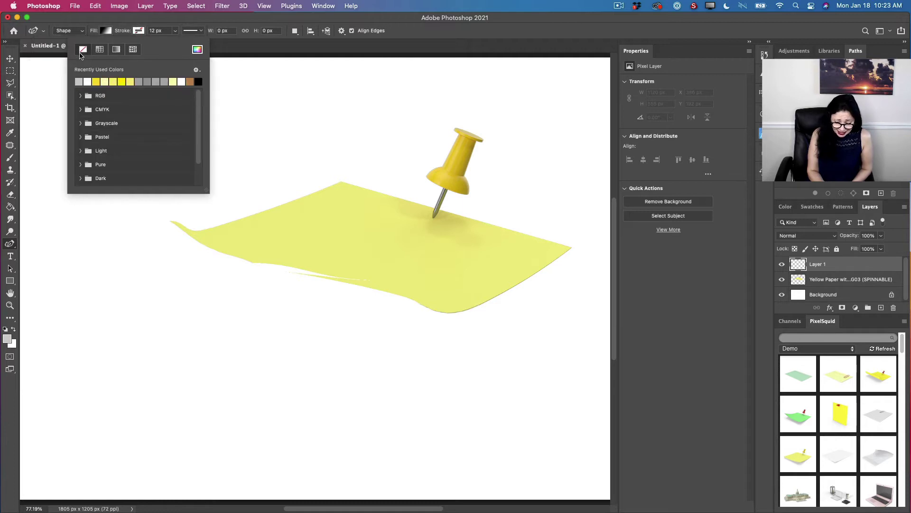
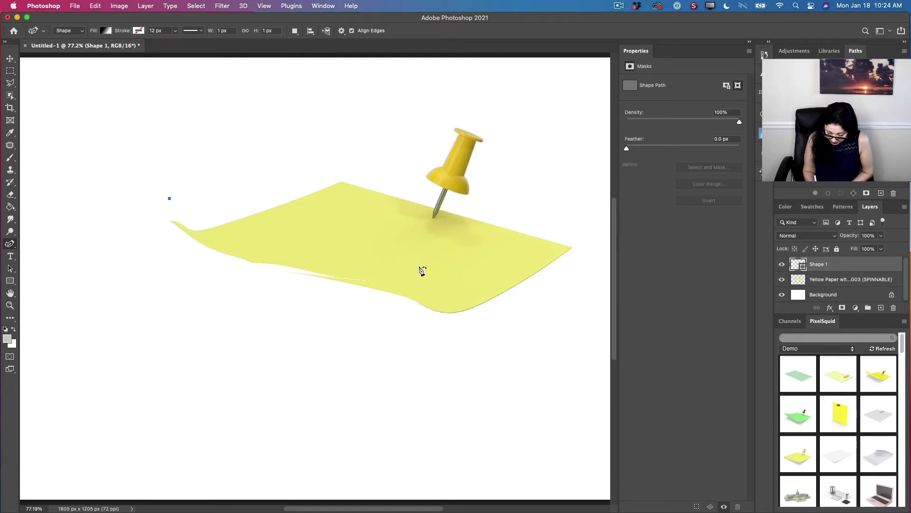
Draw the gradient curl shape over the note's front edge with a straight upper edge and rounded ends, about 721 by 294 px.
click(419, 266)
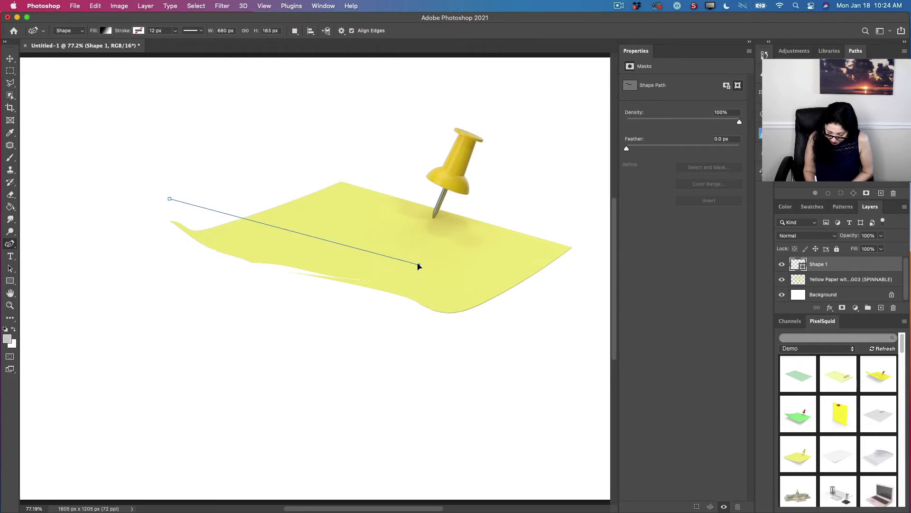
drag(418, 266, 416, 261)
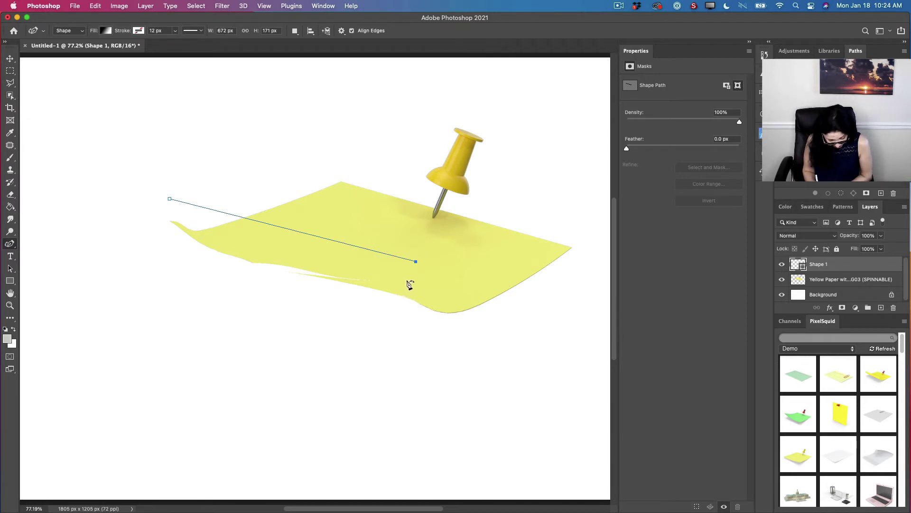
click(407, 279)
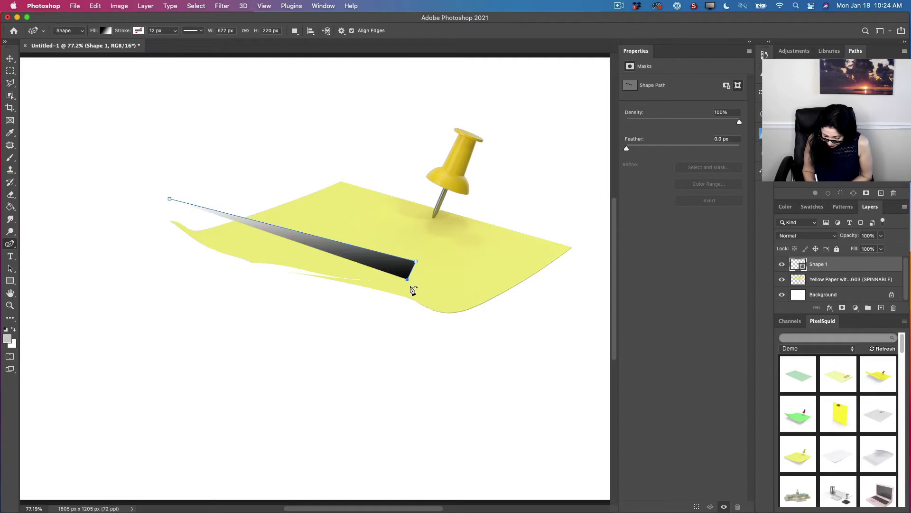
click(425, 307)
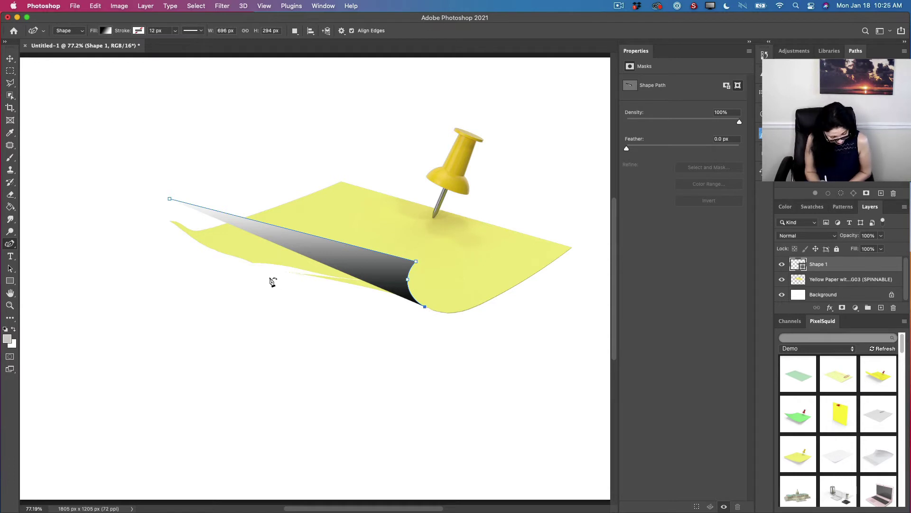
click(238, 266)
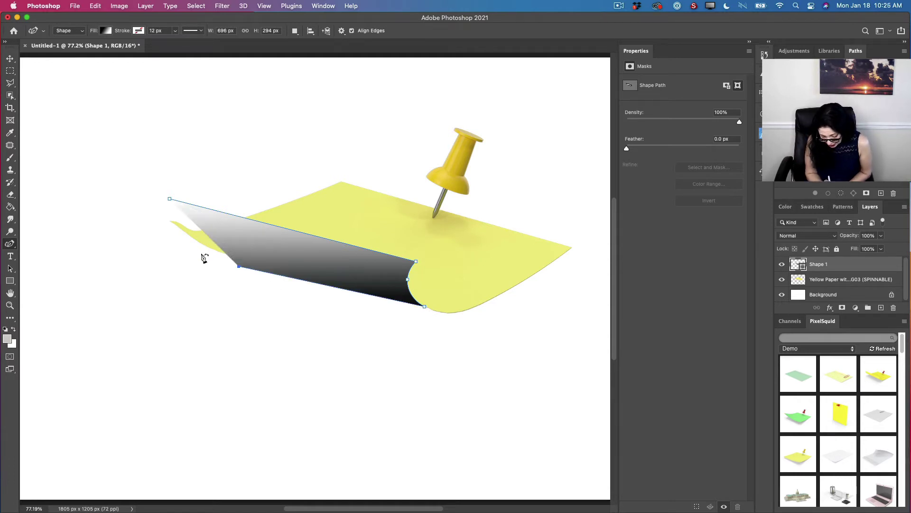
click(162, 233)
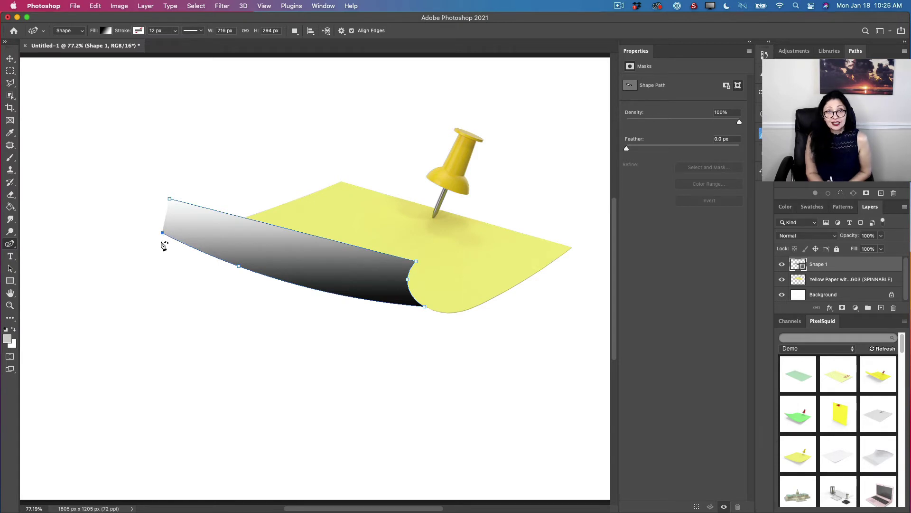
mouse_move(161, 213)
mouse_down()
mouse_move(164, 203)
mouse_move(171, 211)
mouse_up()
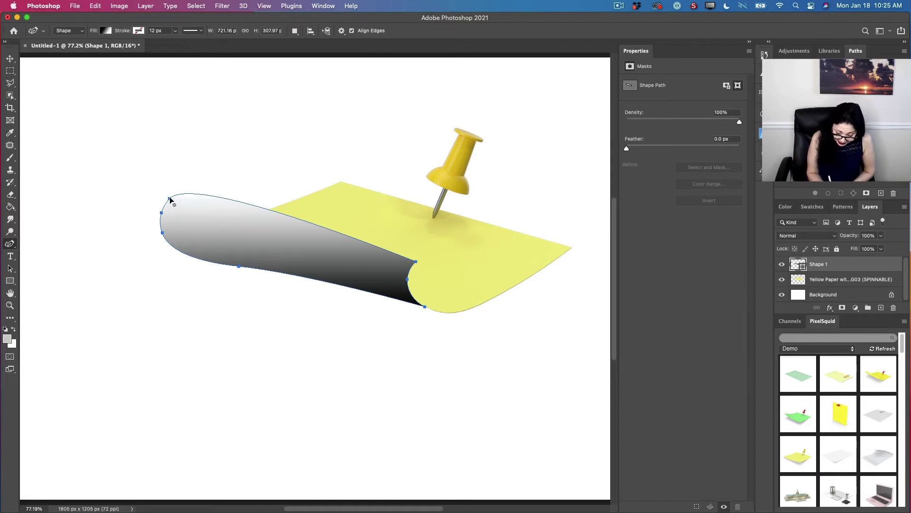
drag(169, 199, 167, 208)
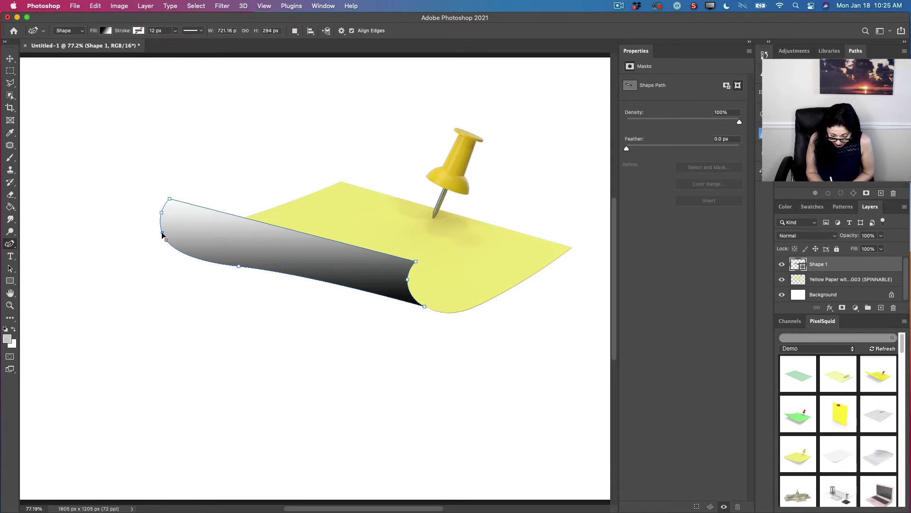
Straighten the curl shape's lower edge and reposition its left-end points, bringing the shape to about 725 by 304 px.
drag(162, 232, 163, 243)
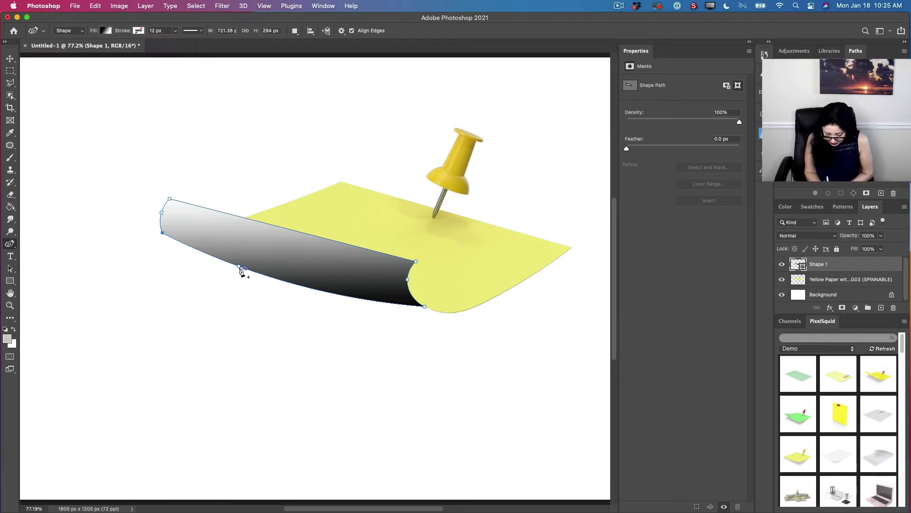
drag(239, 266, 339, 283)
alt+click(321, 281)
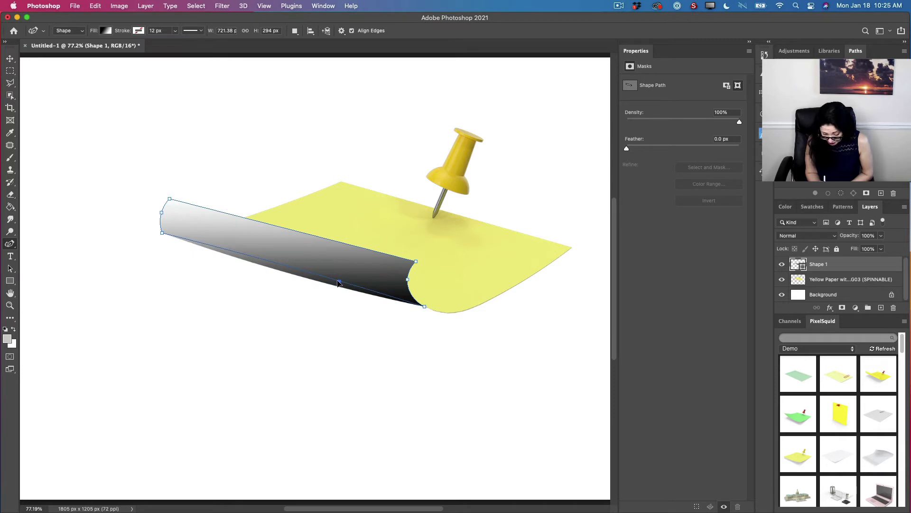
drag(162, 232, 162, 209)
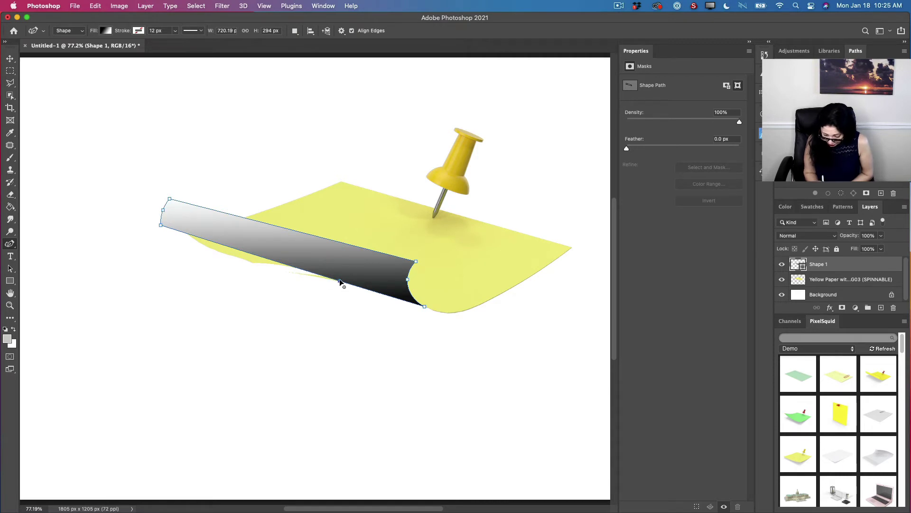
drag(340, 279, 341, 284)
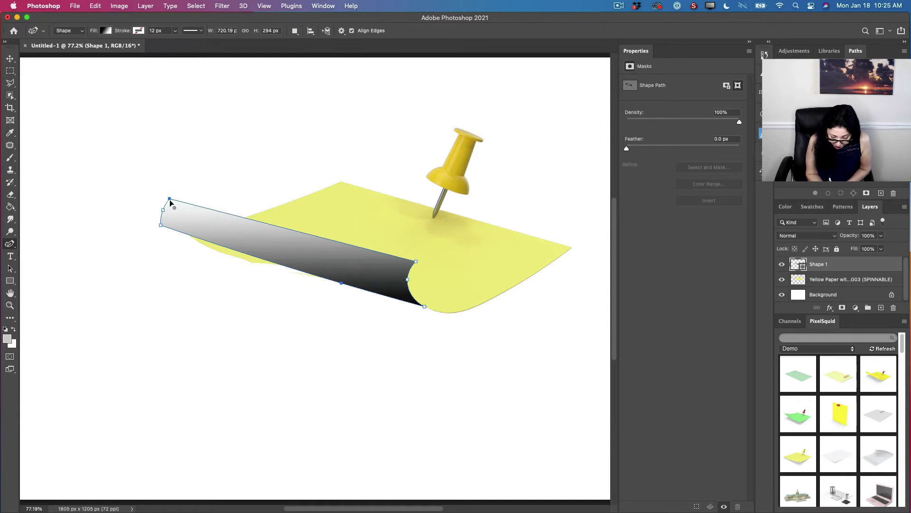
drag(169, 199, 159, 212)
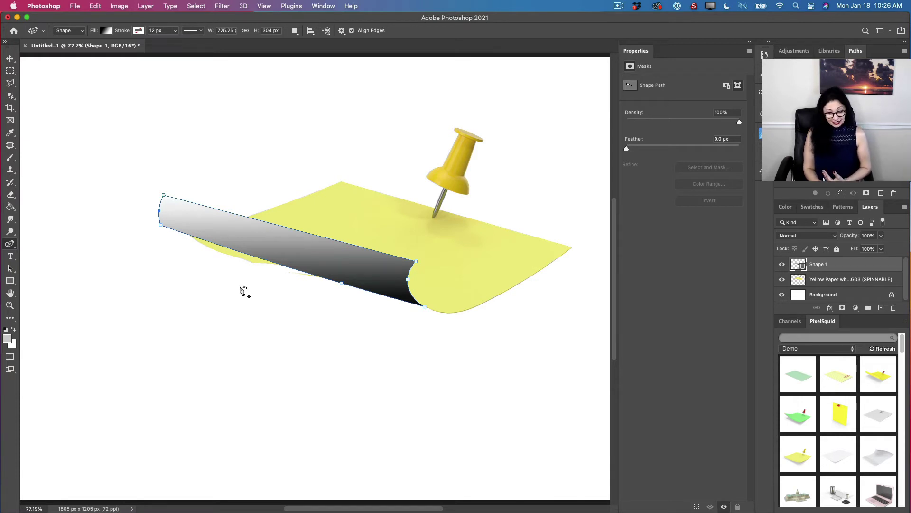
Change the shape gradient's black stop to a more saturated yellow based on the paper's sampled color, dae253.
click(105, 31)
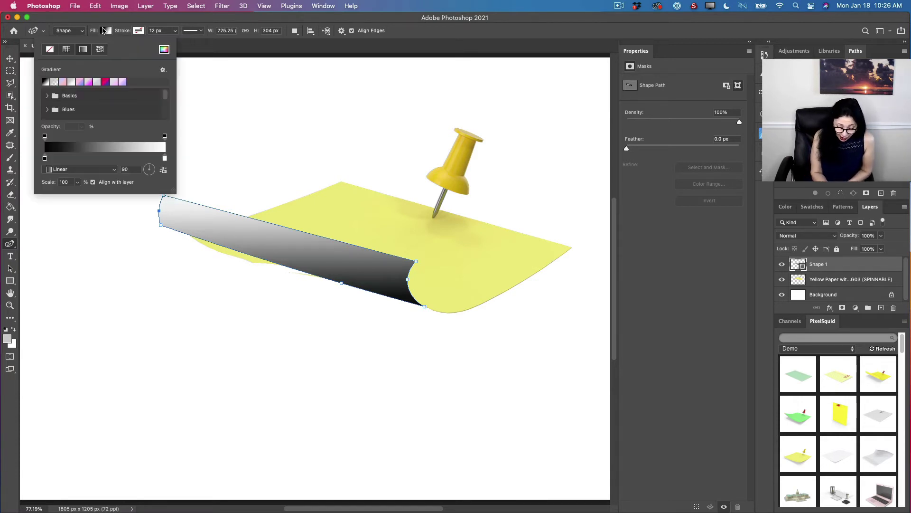
double_click(45, 159)
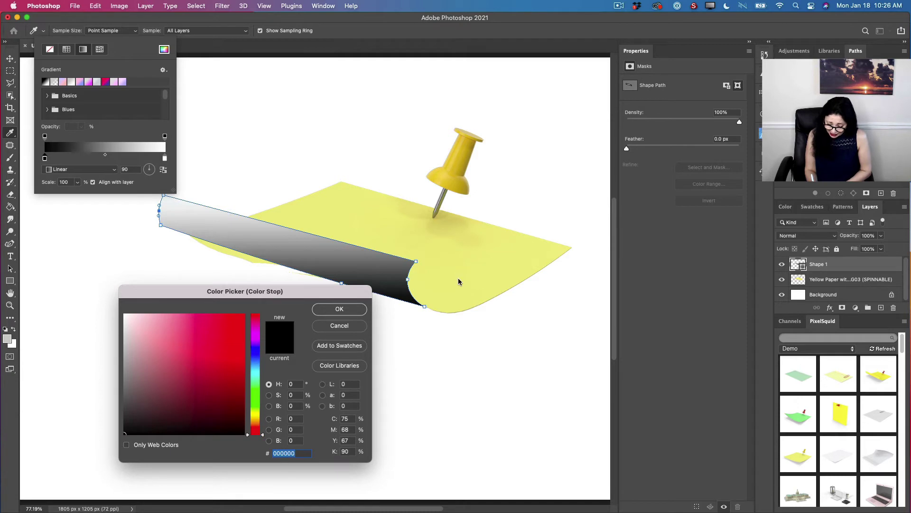
click(462, 275)
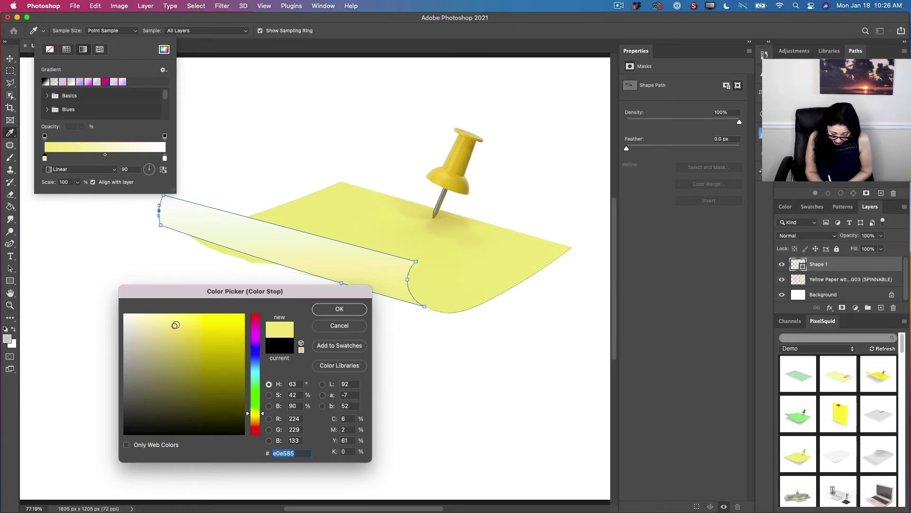
drag(175, 327, 200, 327)
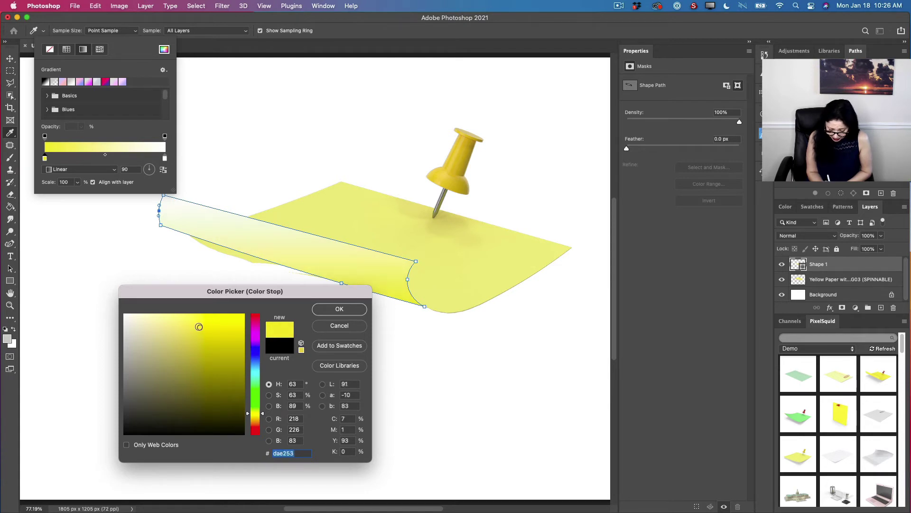
click(334, 309)
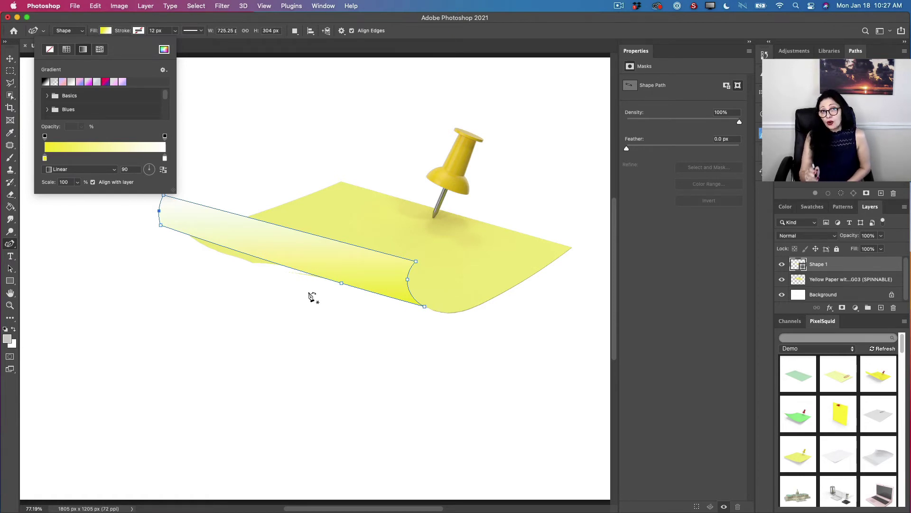
On the yellow paper layer, select the paper remnants below the curl with the Polygonal Lasso, delete them and deselect.
click(839, 284)
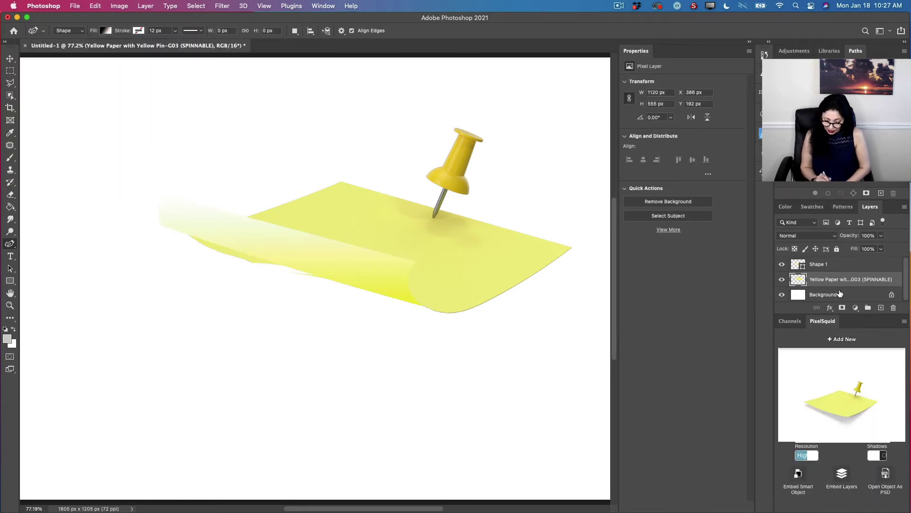
click(9, 83)
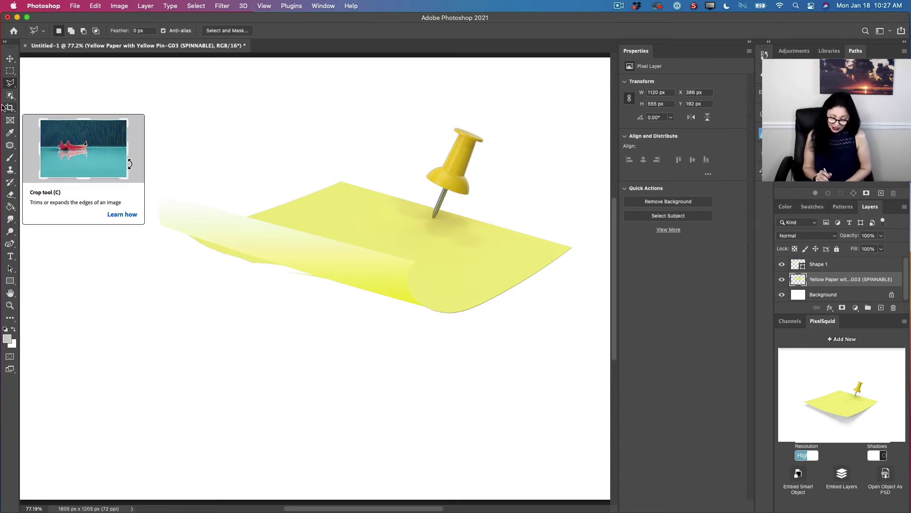
click(168, 234)
click(187, 220)
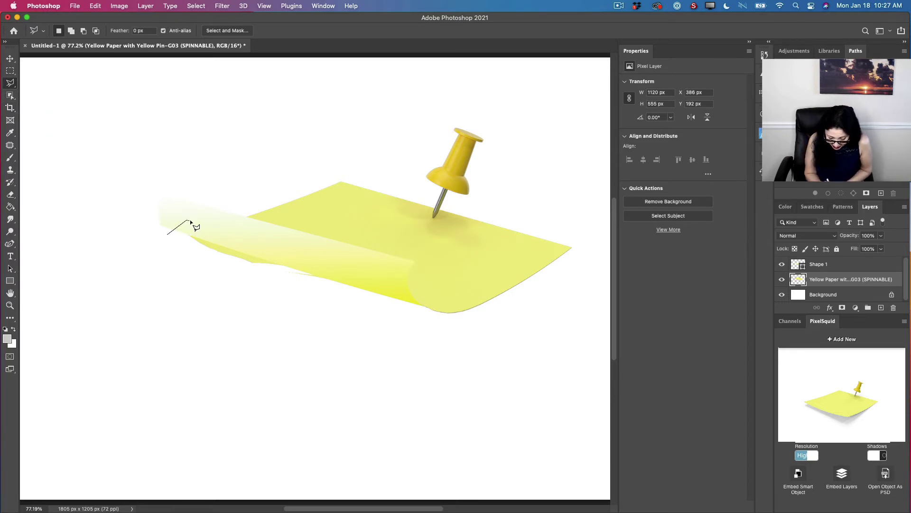
click(398, 289)
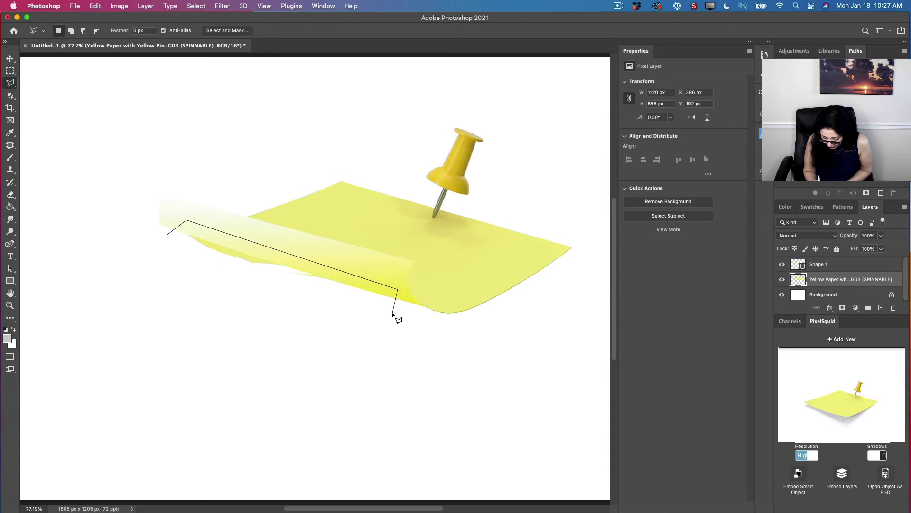
click(393, 312)
click(187, 260)
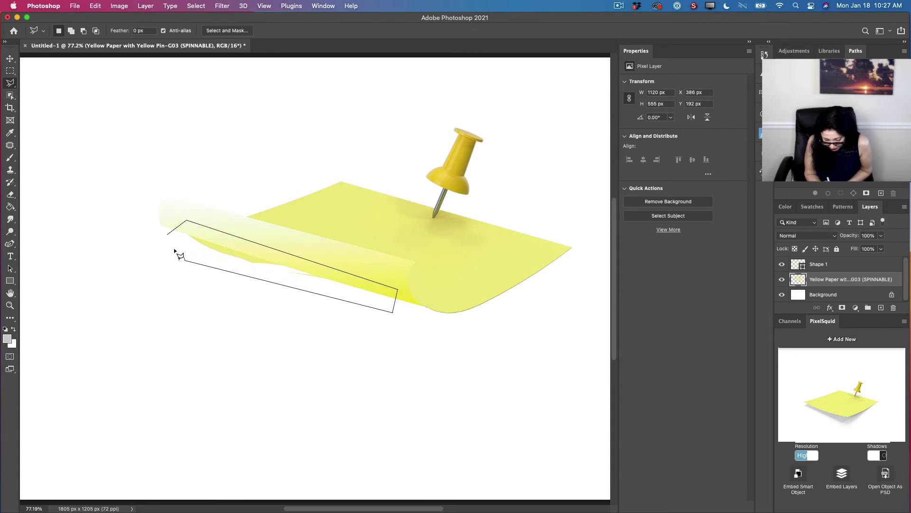
click(168, 234)
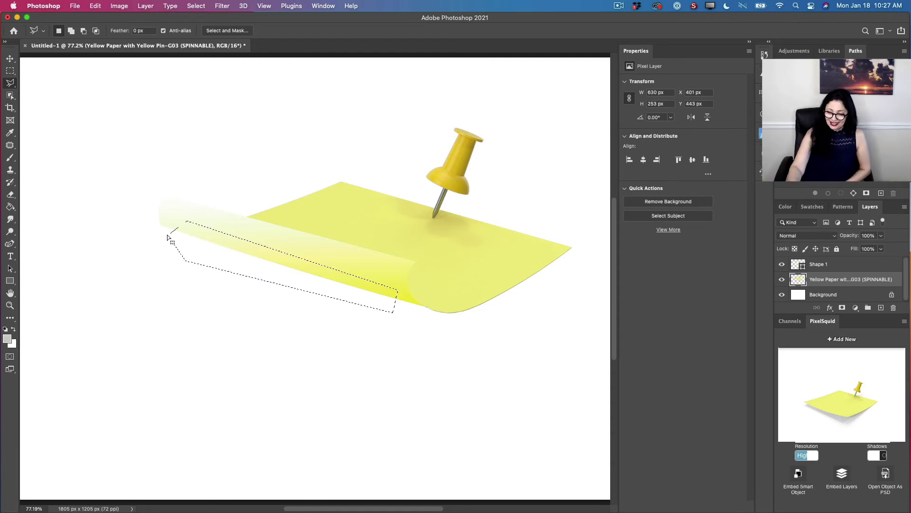
key(super+d)
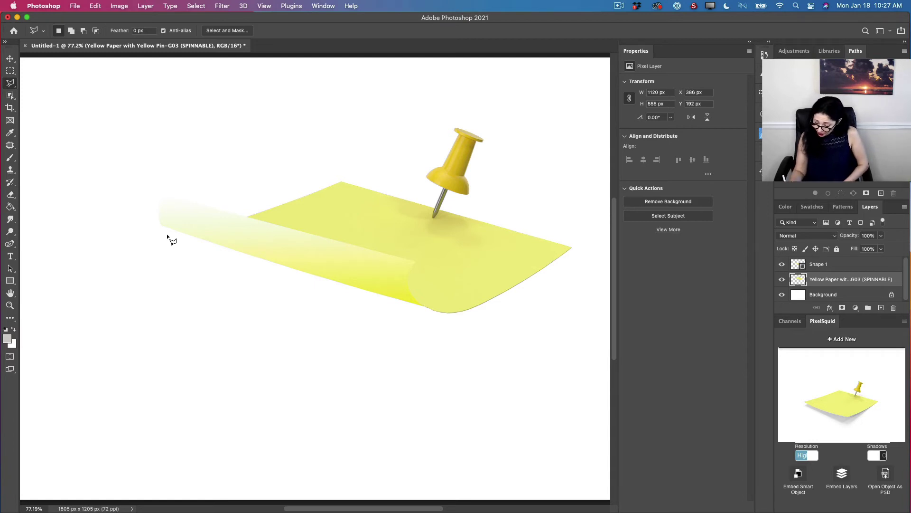
Target the Background layer and give the Curvature Pen a solid medium-gray fill in Shape mode.
click(871, 296)
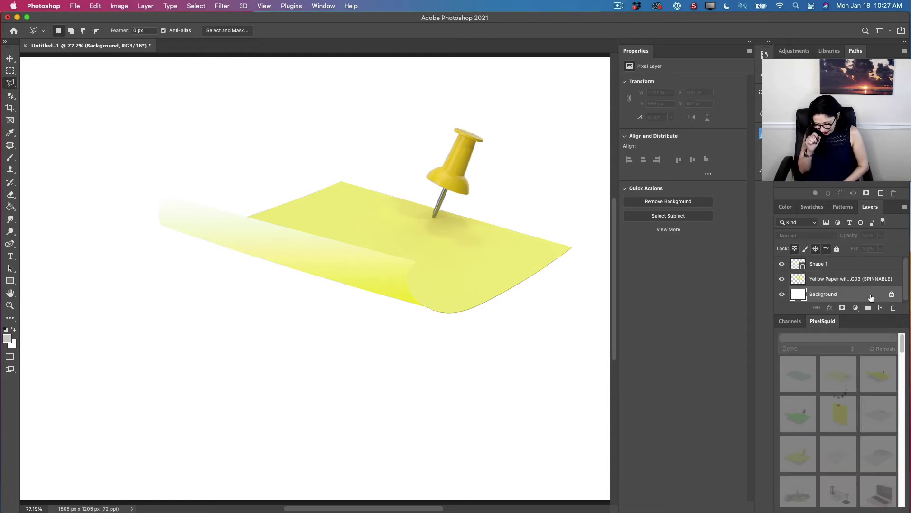
click(8, 245)
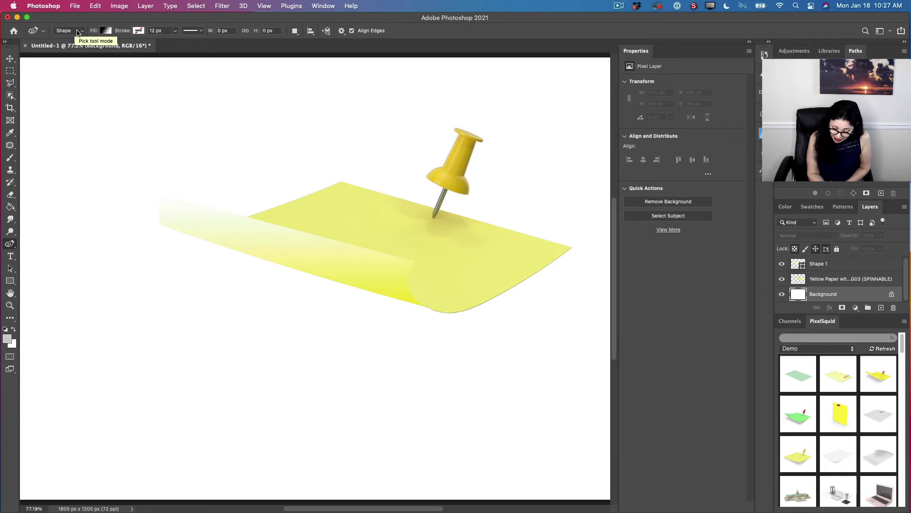
click(76, 30)
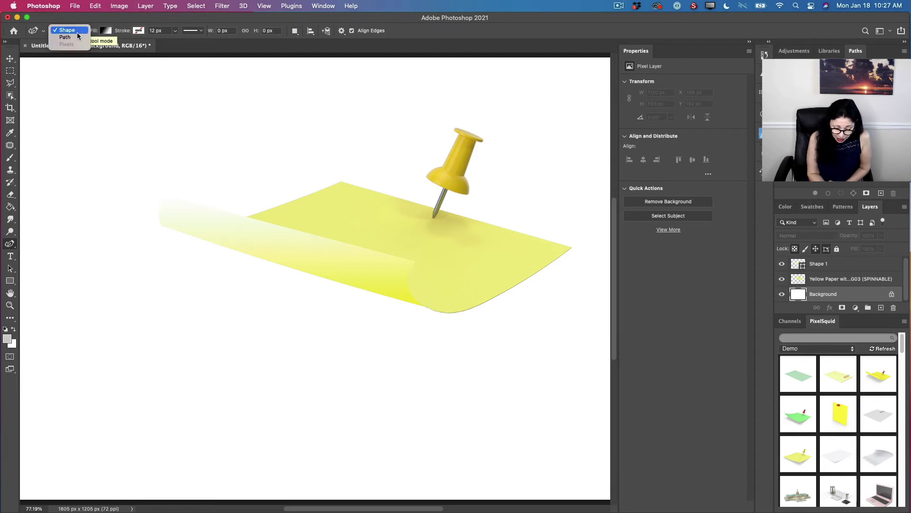
click(107, 28)
click(106, 29)
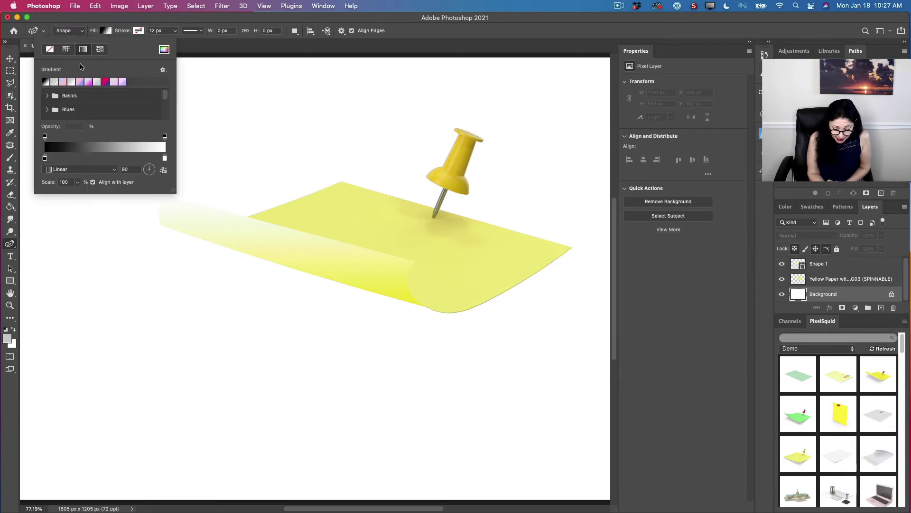
click(67, 49)
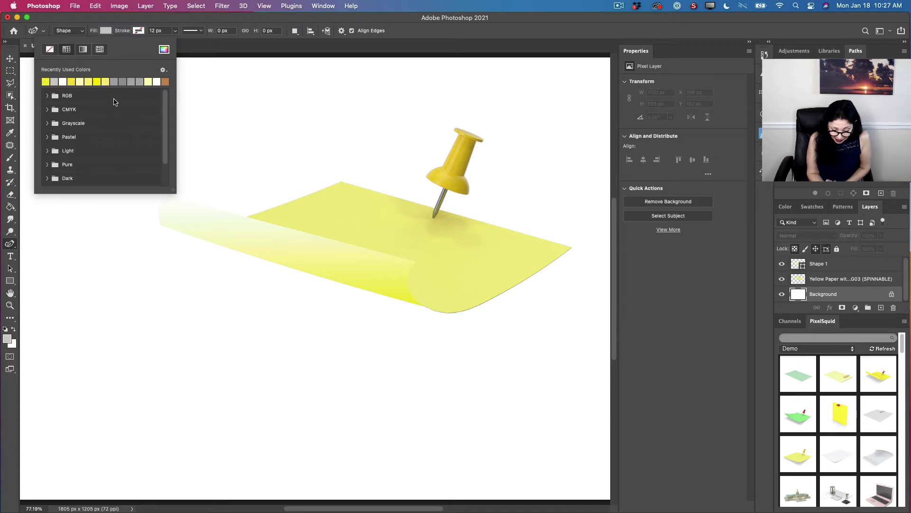
click(119, 82)
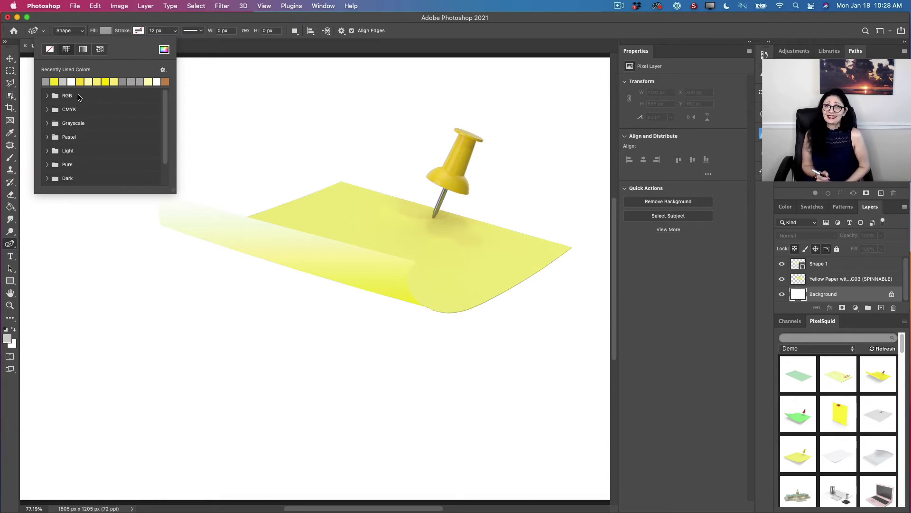
Draw a closed gray shadow shape about 900 px wide with the Curvature Pen, extending below the curl and tucked beneath the paper.
click(492, 298)
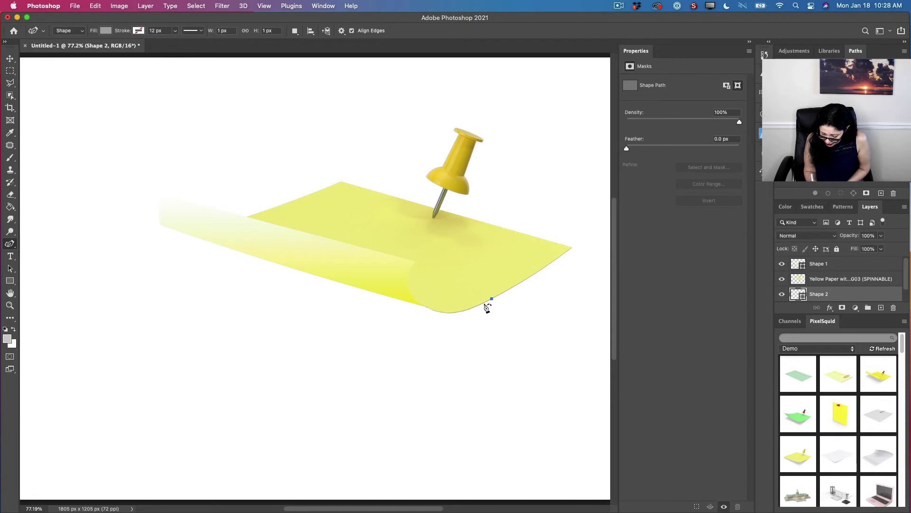
click(385, 345)
drag(385, 346, 445, 325)
click(371, 350)
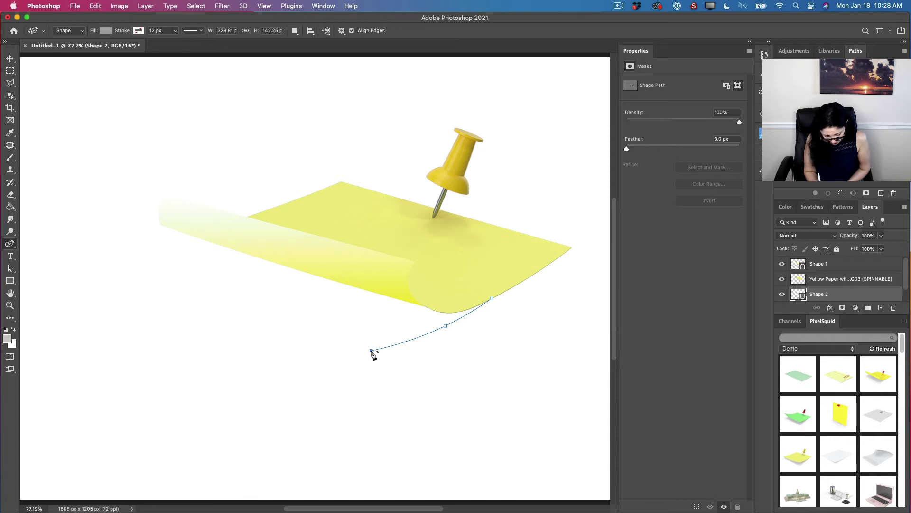
click(176, 275)
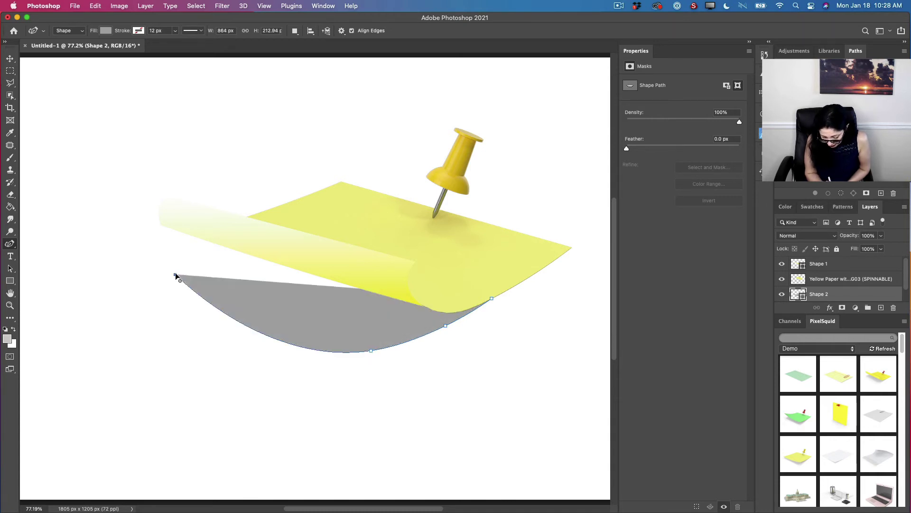
drag(175, 275, 162, 267)
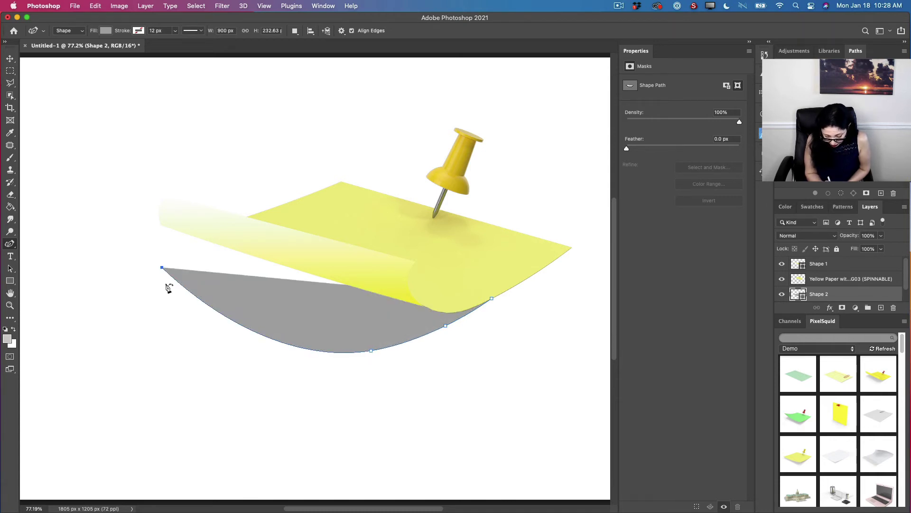
click(233, 233)
click(492, 300)
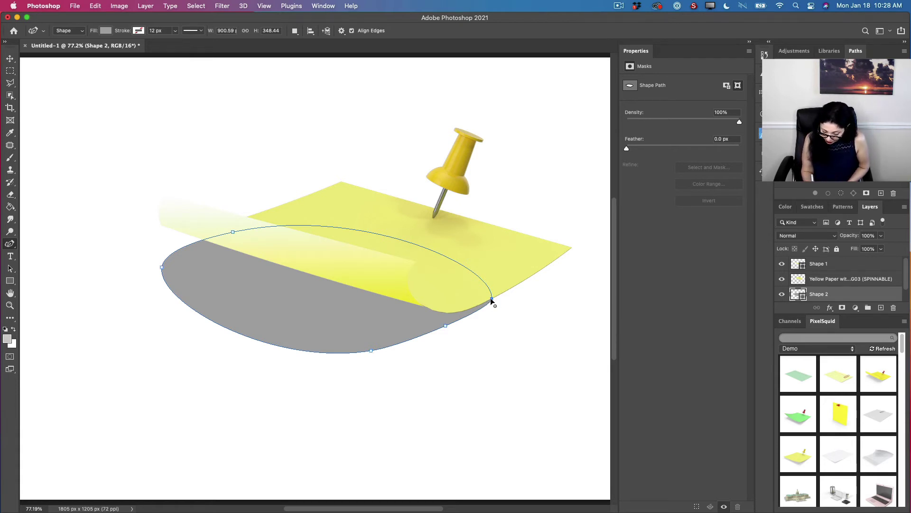
Convert the shadow shape's curved outer points to corners, straightening its upper, left and lower edges to about 900 by 323 px overall.
click(492, 299)
click(233, 233)
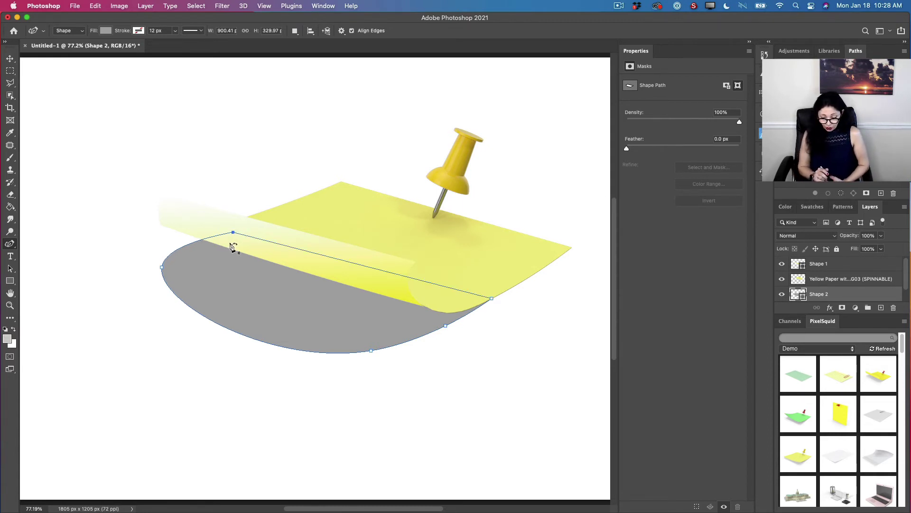
click(162, 269)
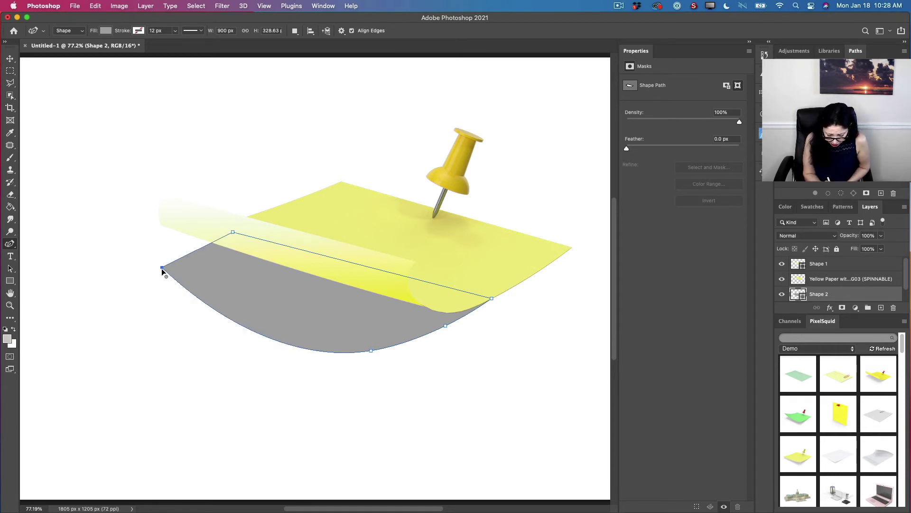
click(371, 350)
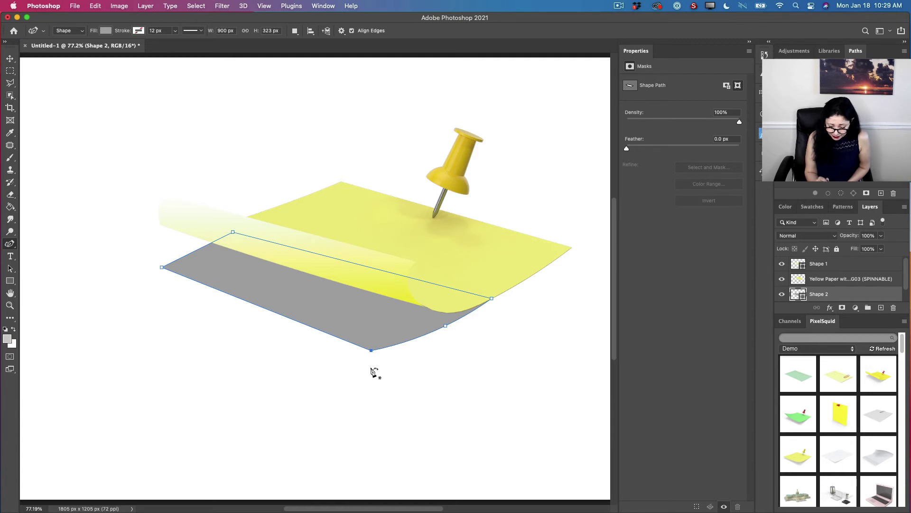
Rasterize the shadow shape beneath the paper and apply a Gaussian Blur with a 40.2 px radius.
click(222, 6)
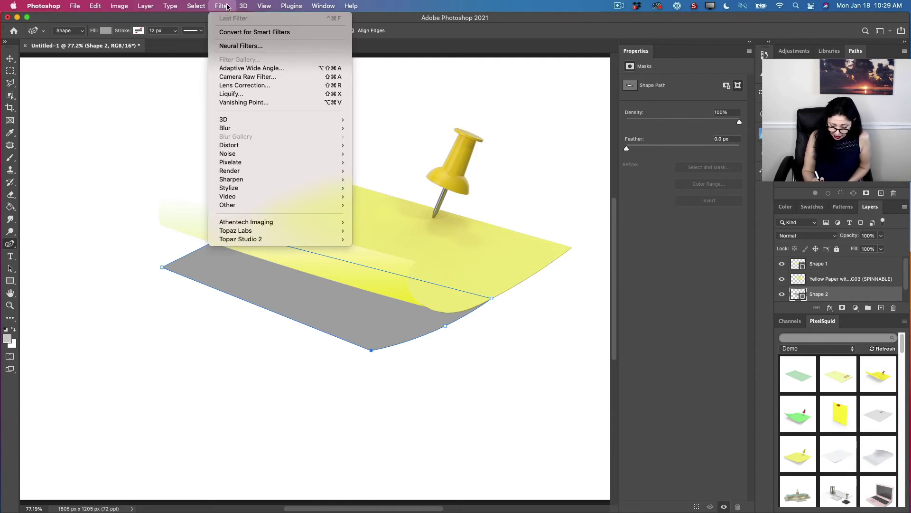
mouse_move(343, 131)
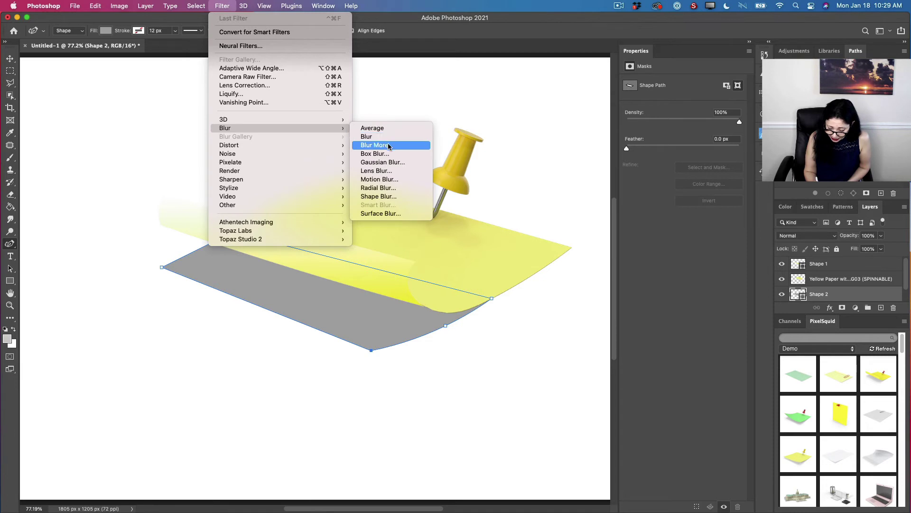
click(390, 163)
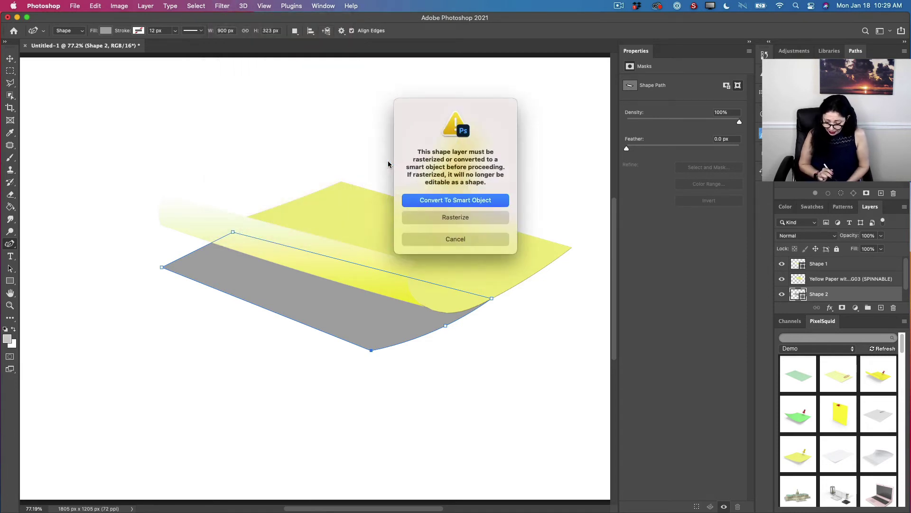
click(484, 218)
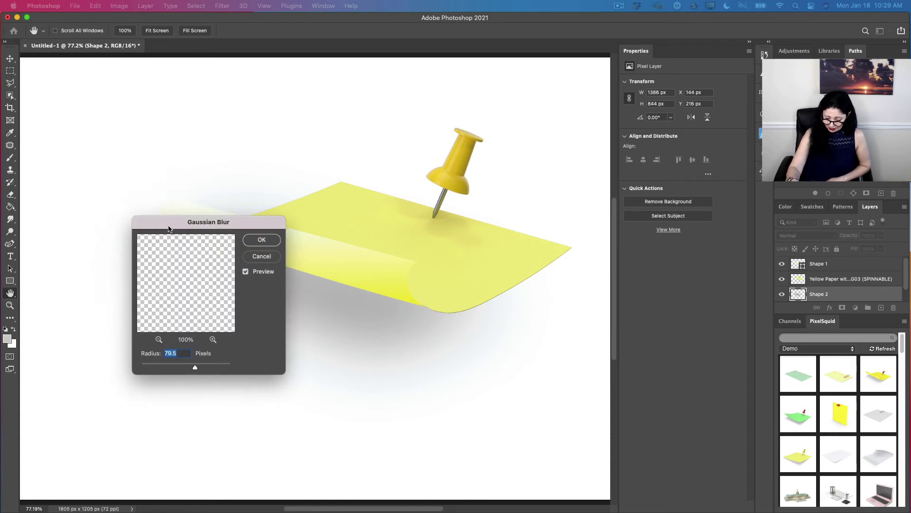
drag(167, 227, 126, 238)
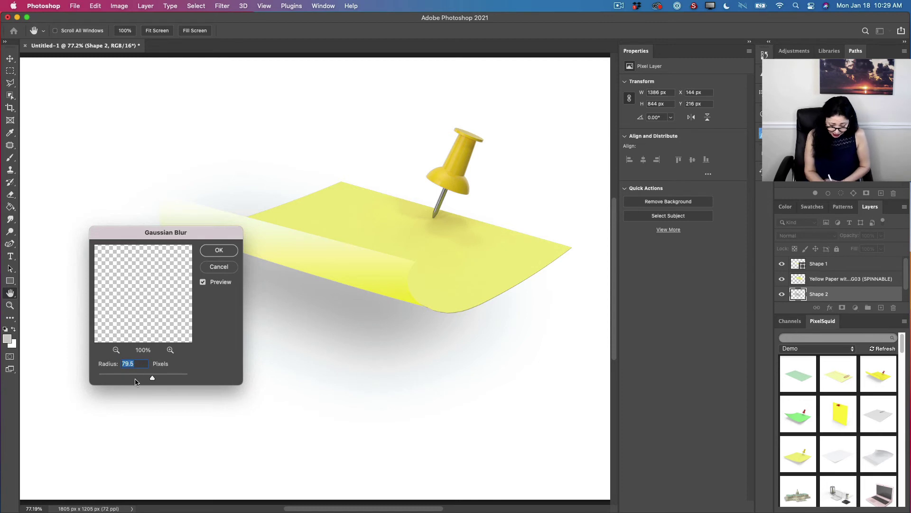
drag(152, 378, 145, 382)
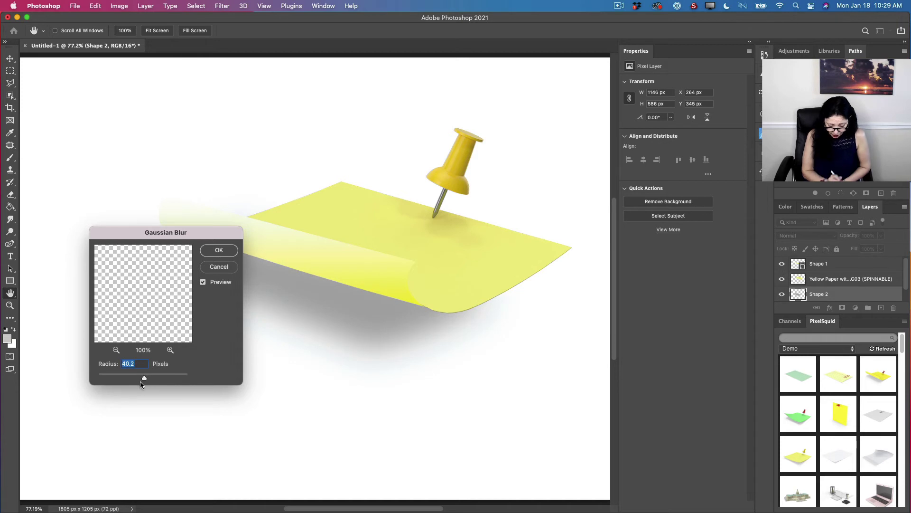
click(221, 252)
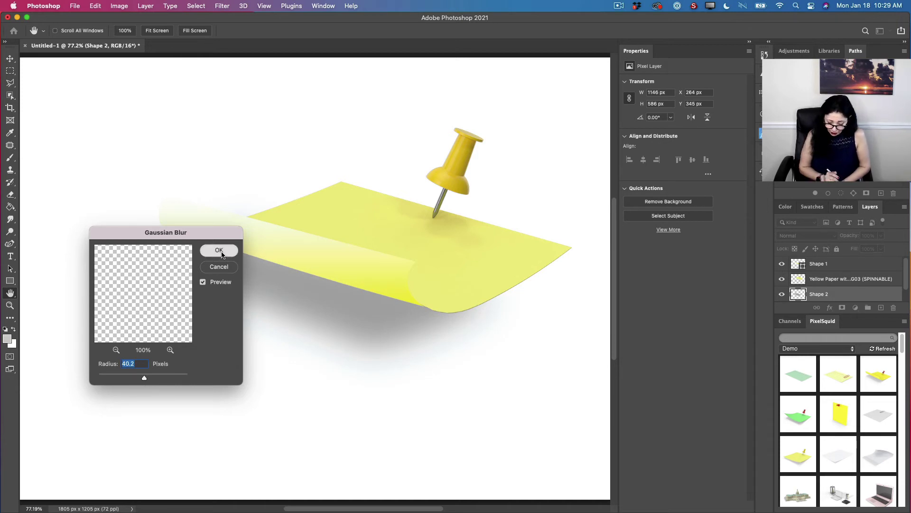
key(p)
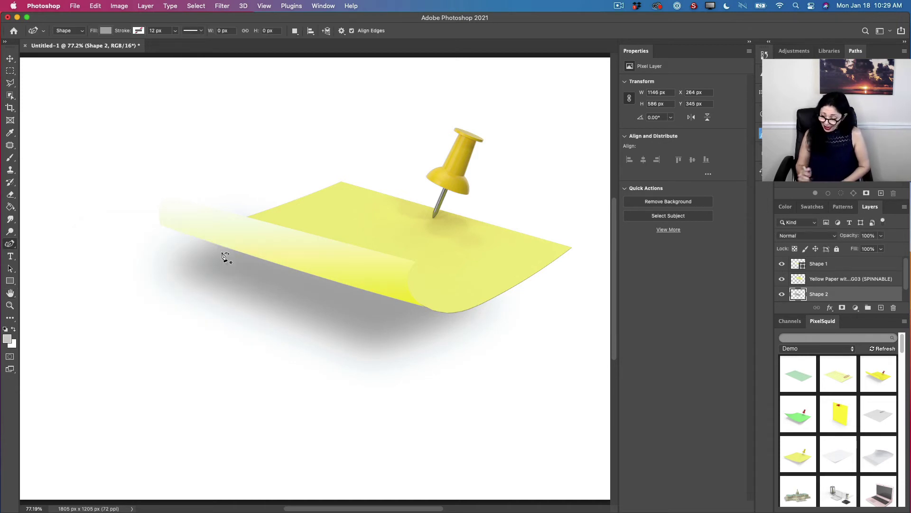
Set the opacity of the blurred shadow layer beneath the paper to 76%.
click(881, 236)
drag(881, 247, 870, 252)
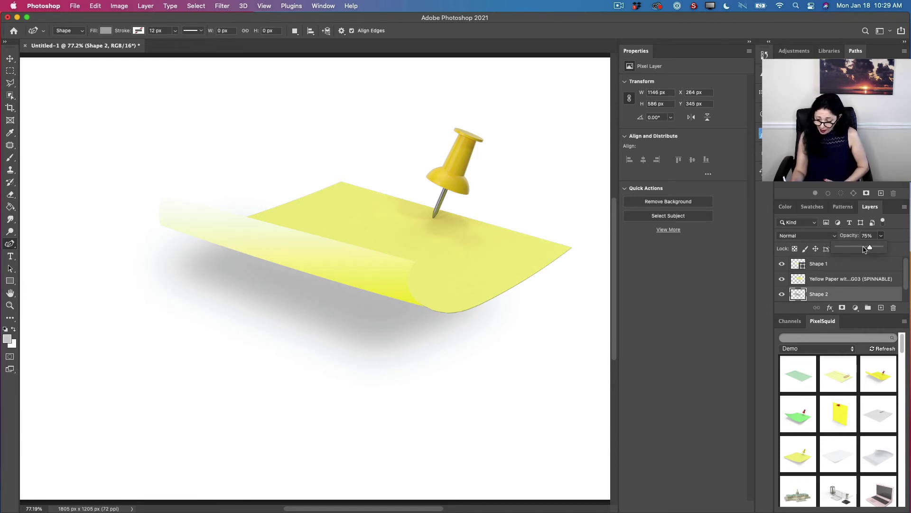
drag(869, 249, 876, 249)
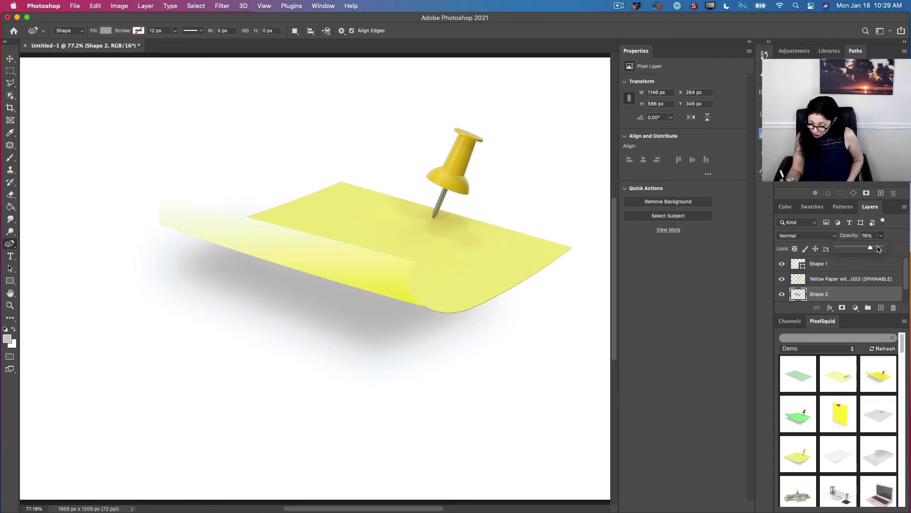
Add a new empty layer directly above the yellow paper layer.
click(869, 280)
click(869, 280)
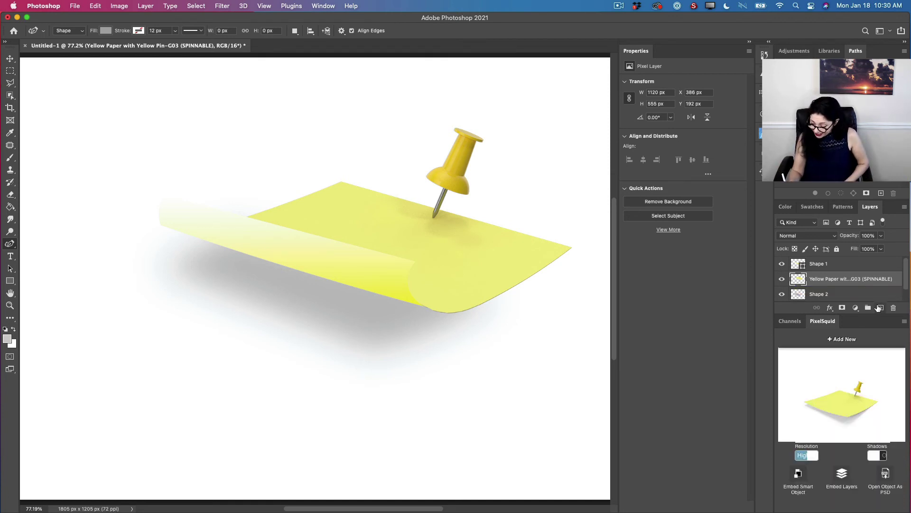
click(881, 307)
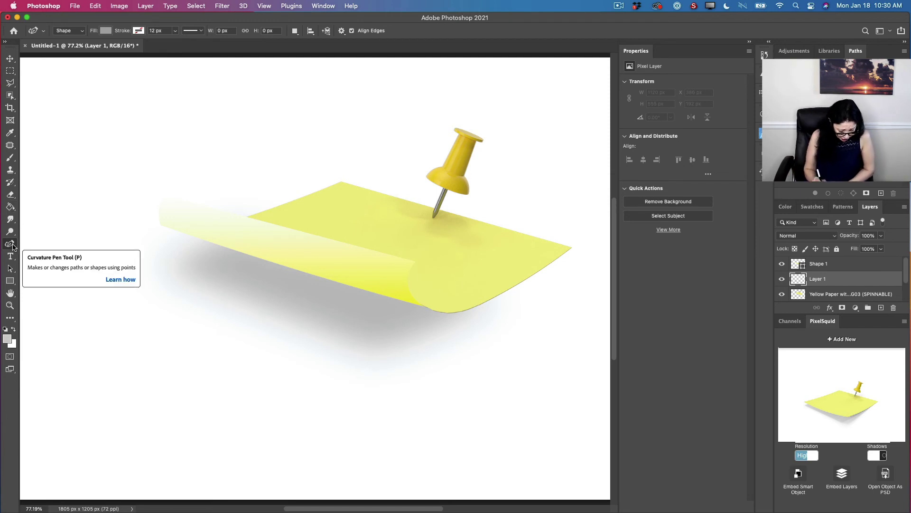
Draw a closed gray shape behind the curl, extending slightly past its upper and right edges, about 556 by 255 px.
click(230, 234)
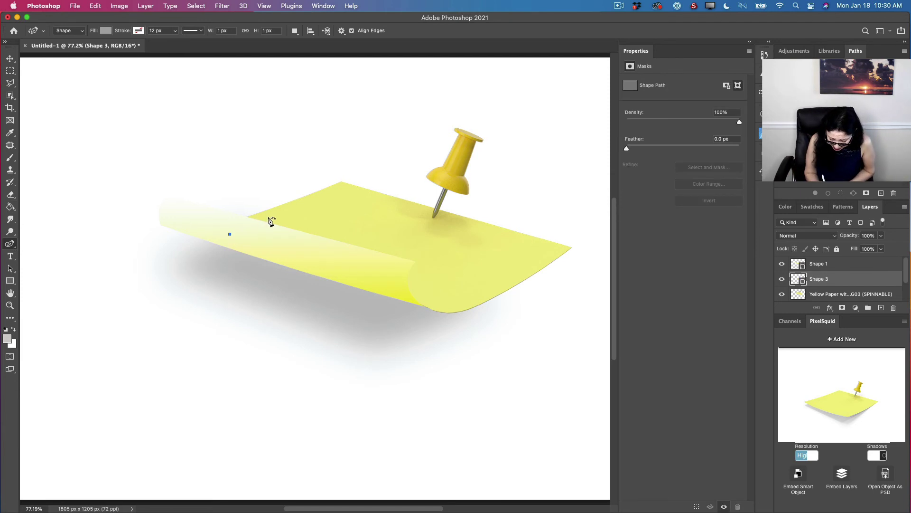
click(256, 214)
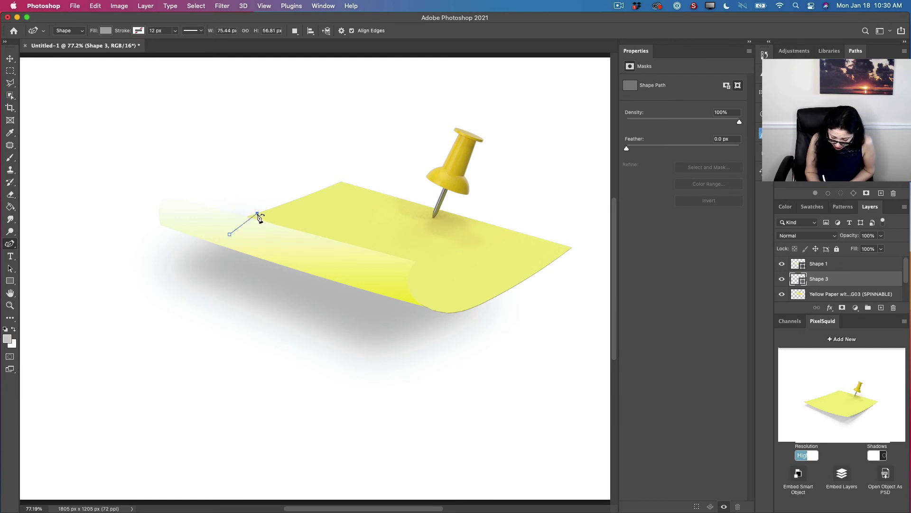
click(434, 255)
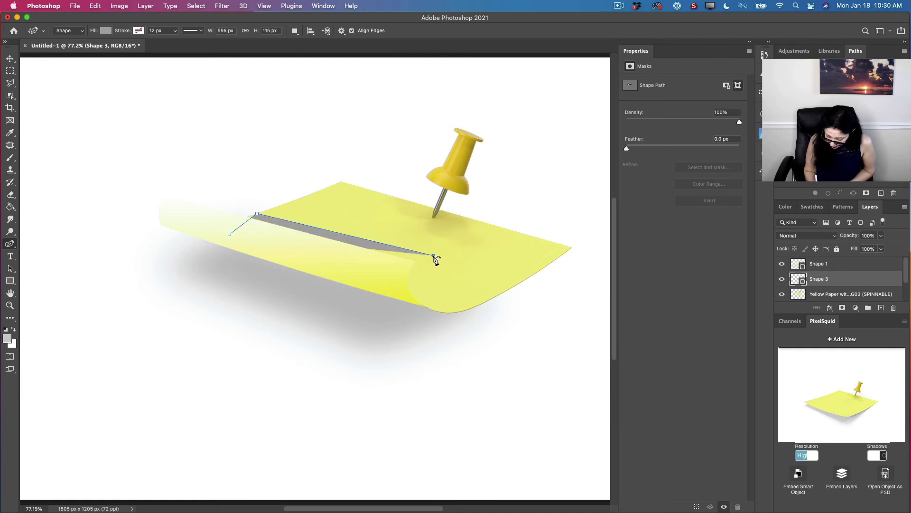
click(418, 276)
click(428, 305)
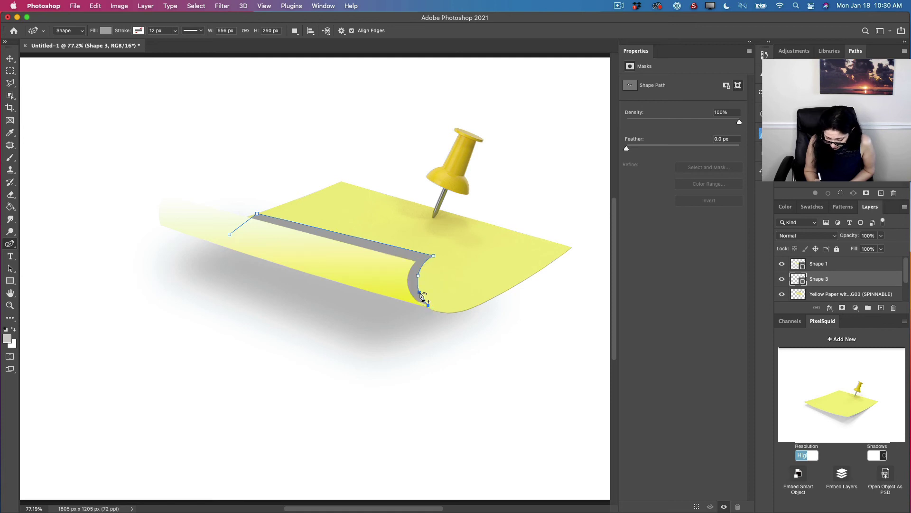
click(230, 235)
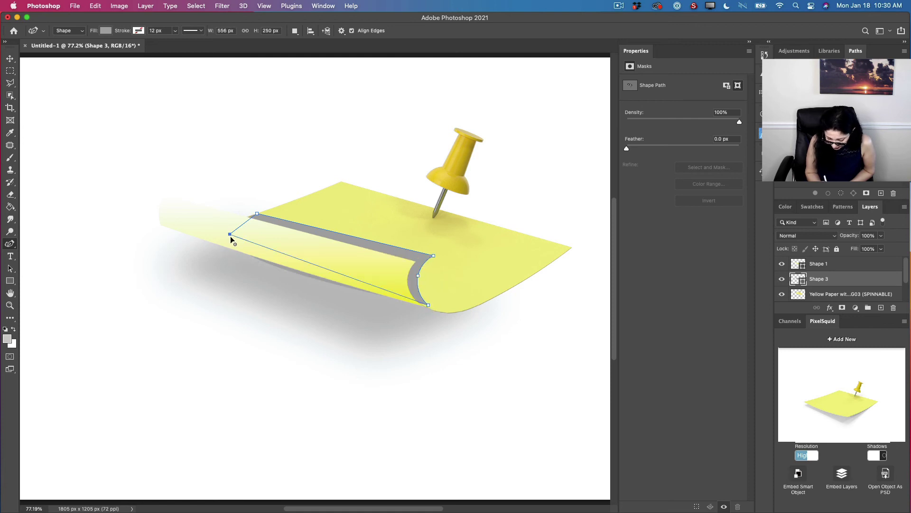
click(428, 308)
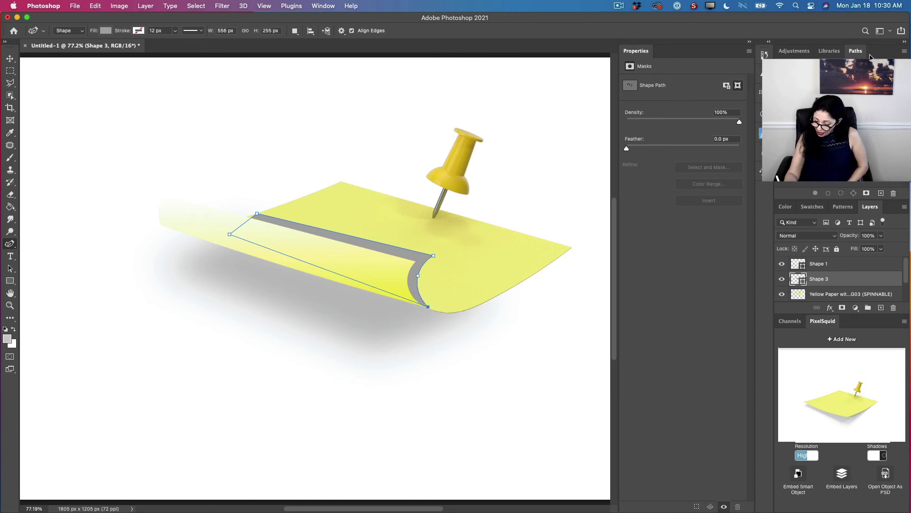
Set the gray shape behind the curl to 46% opacity and soften it by rasterizing and applying a 40.2 px Gaussian Blur.
click(881, 236)
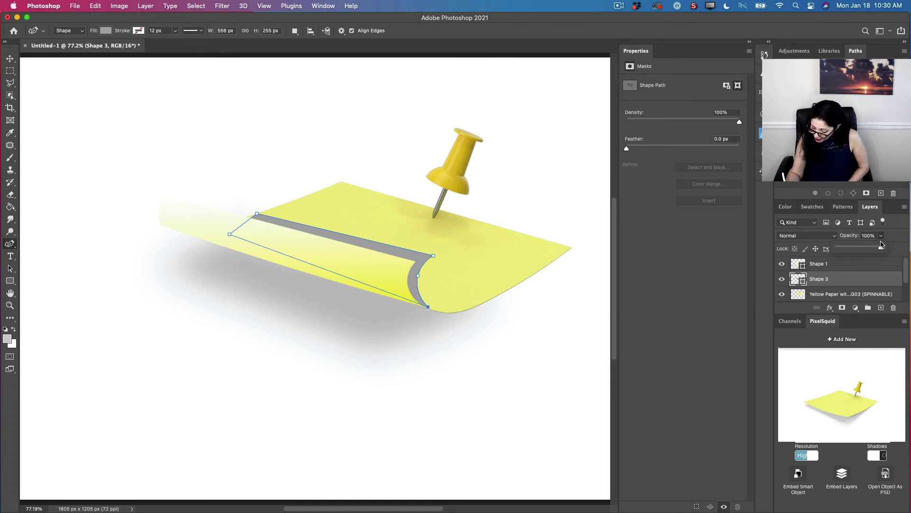
drag(882, 247, 858, 248)
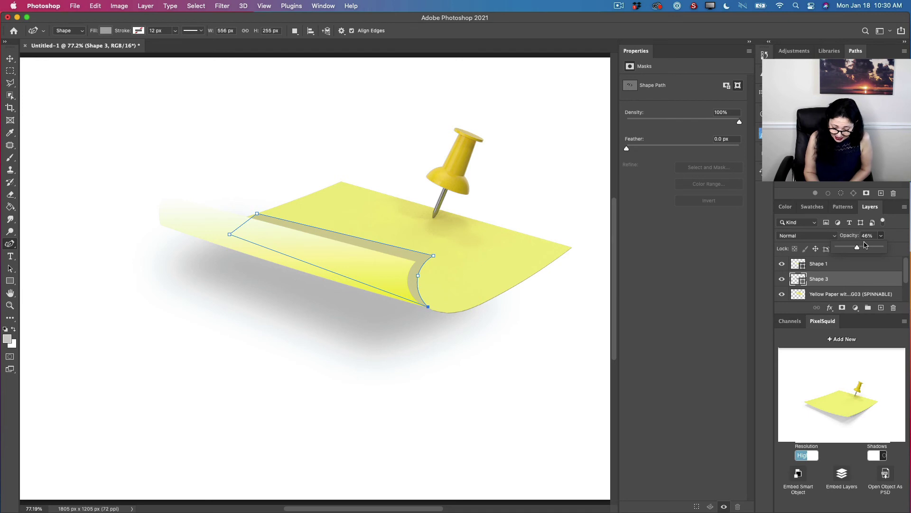
click(222, 6)
mouse_move(344, 131)
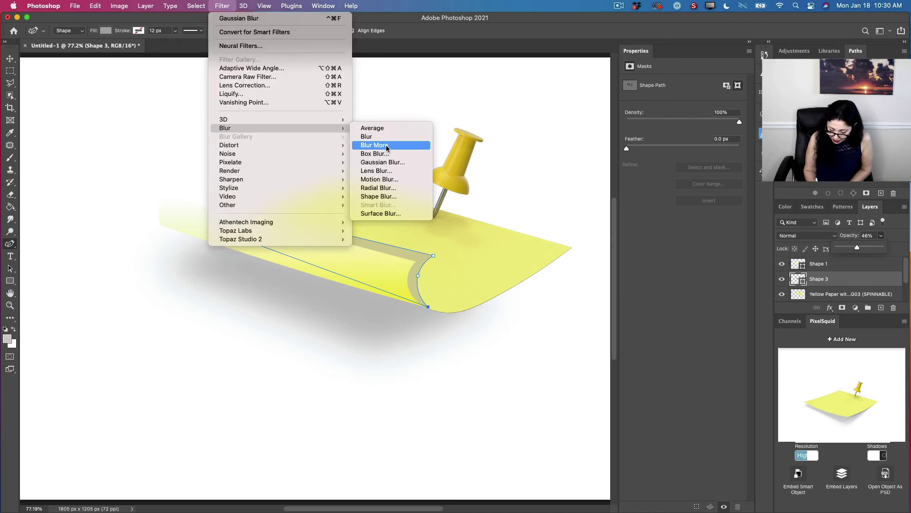
click(401, 161)
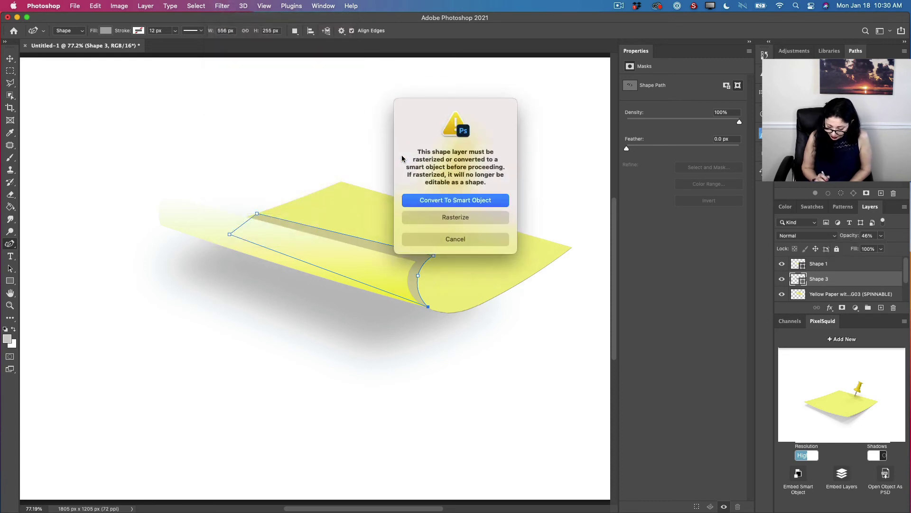
click(466, 219)
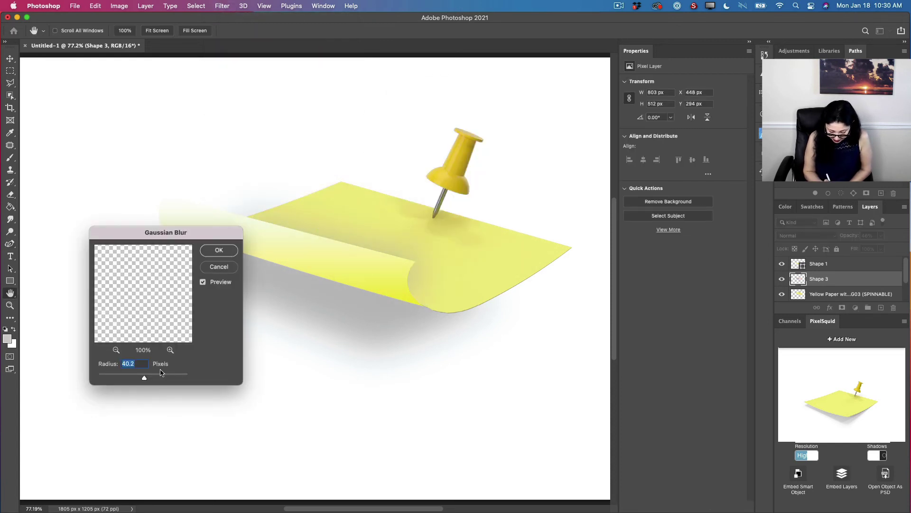
mouse_move(144, 377)
mouse_down()
mouse_move(130, 378)
mouse_move(143, 380)
mouse_up()
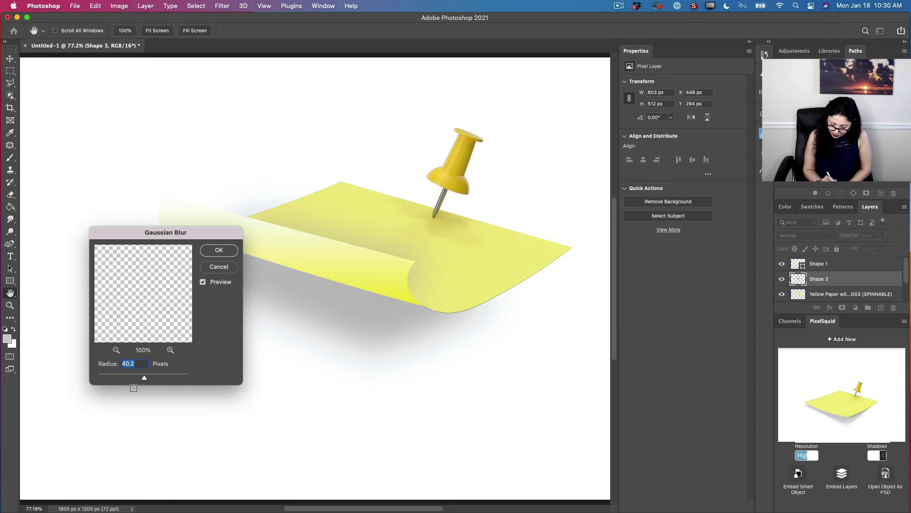
click(223, 252)
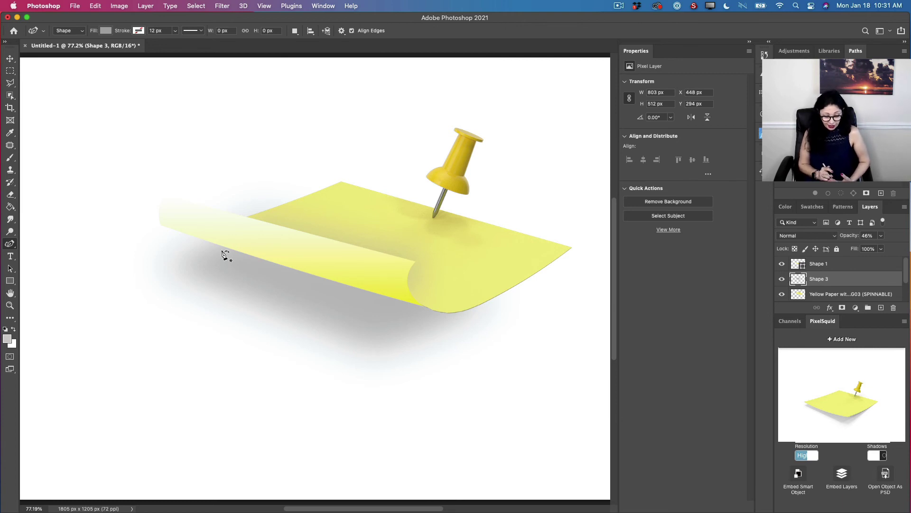
Extend the curl shape's lower-right tip along the paper's front edge, deleting the extra anchor point beside it, to about 738 by 309 px.
click(11, 307)
drag(437, 301, 483, 329)
click(835, 269)
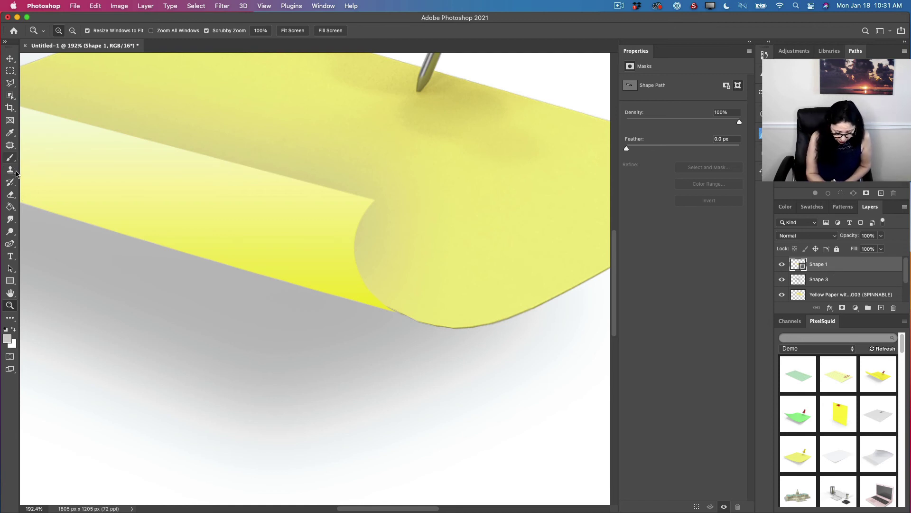
click(10, 243)
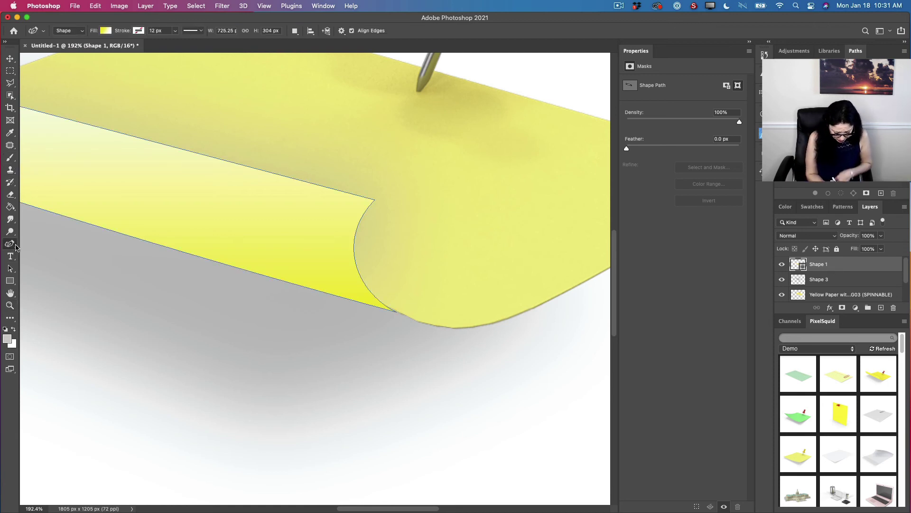
mouse_move(384, 308)
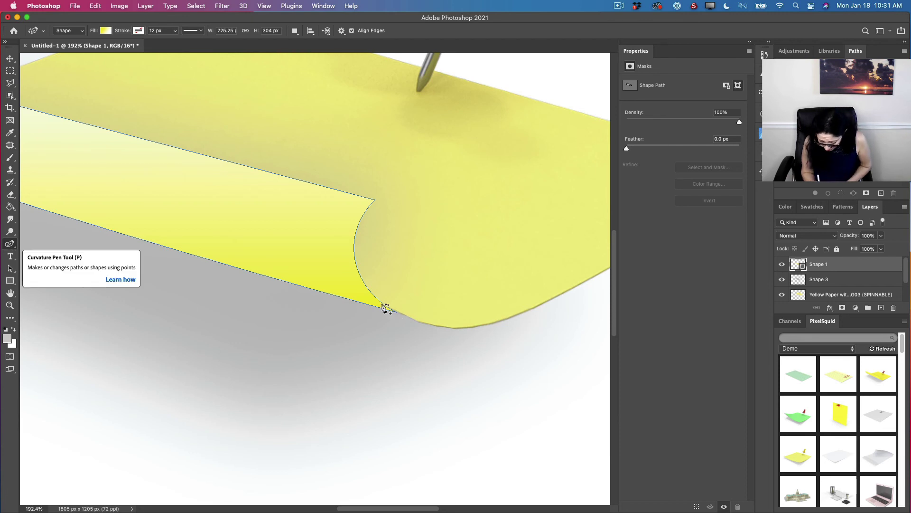
drag(396, 312, 423, 323)
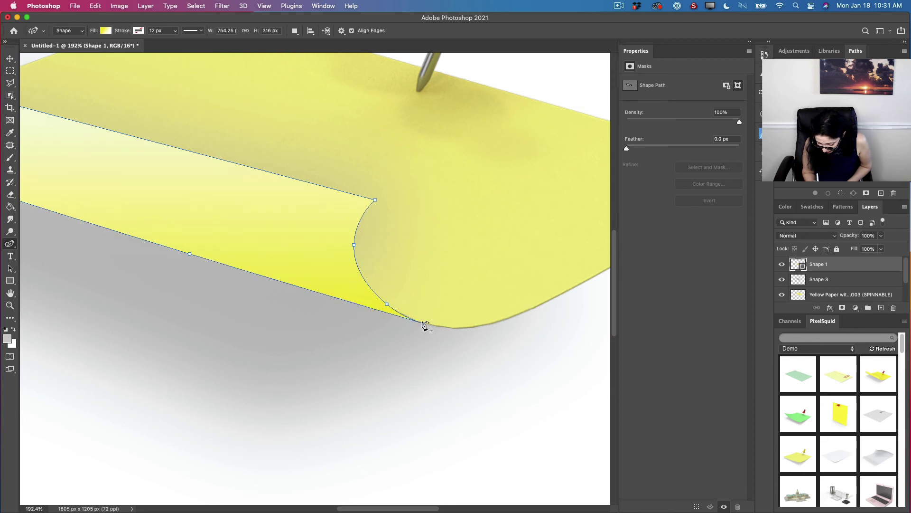
drag(423, 323, 390, 312)
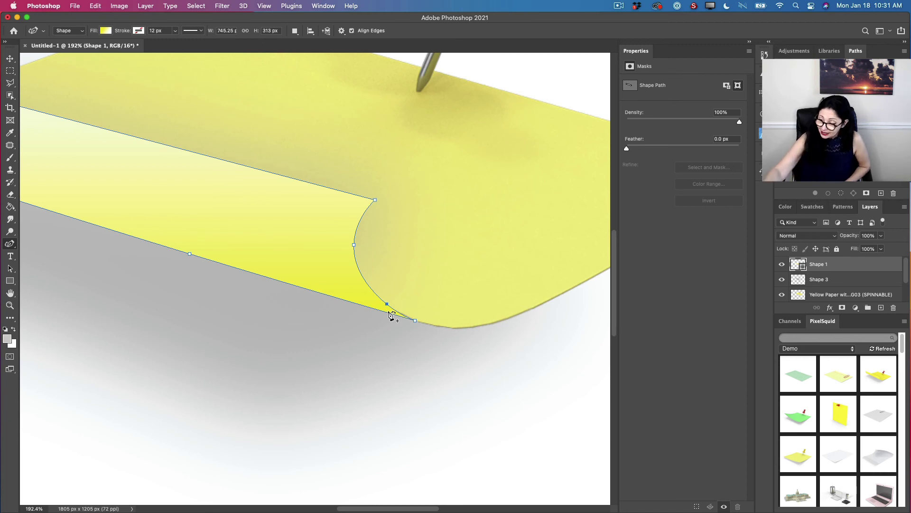
key(Delete)
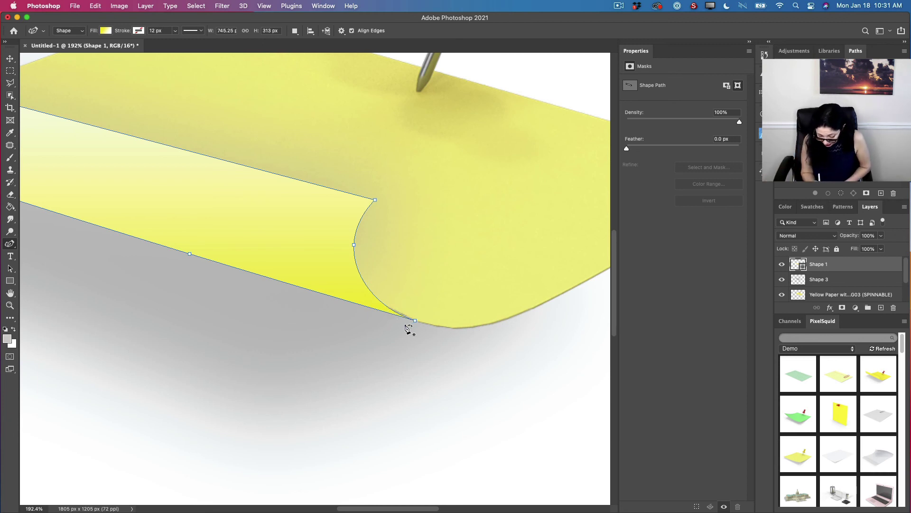
drag(415, 319, 408, 314)
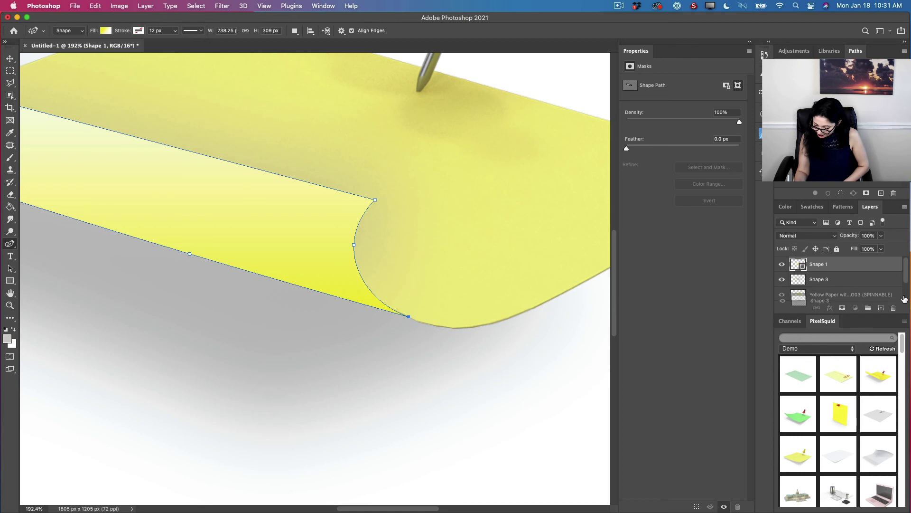
Select the Background layer and examine the whole note with its reshaped curl.
click(836, 280)
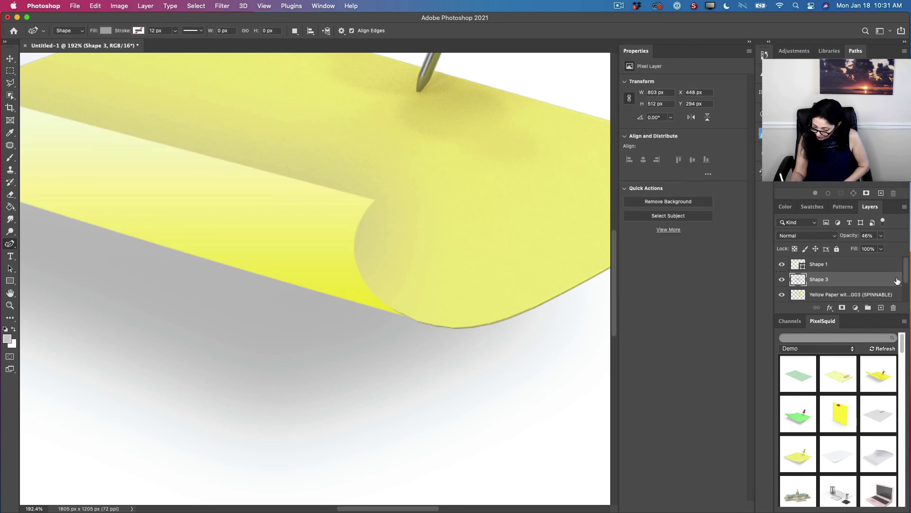
drag(882, 282, 881, 272)
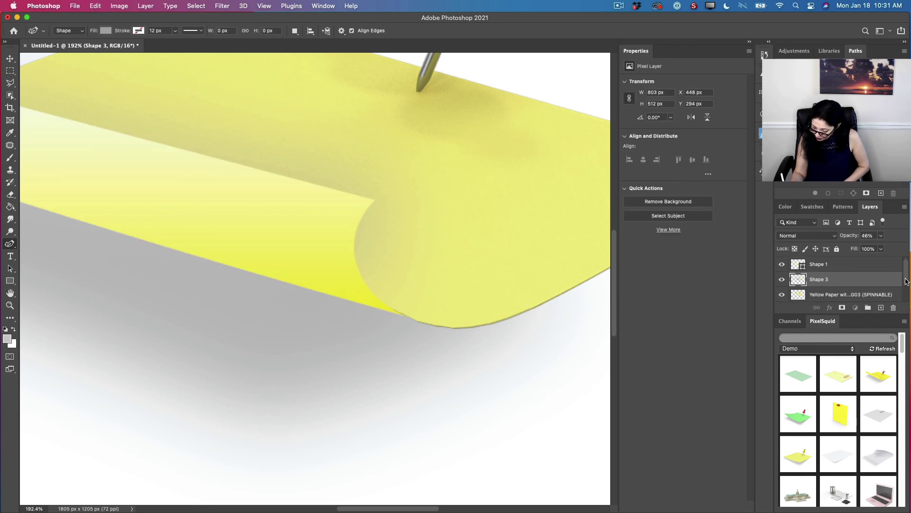
scroll(904, 283, down, 2)
click(883, 301)
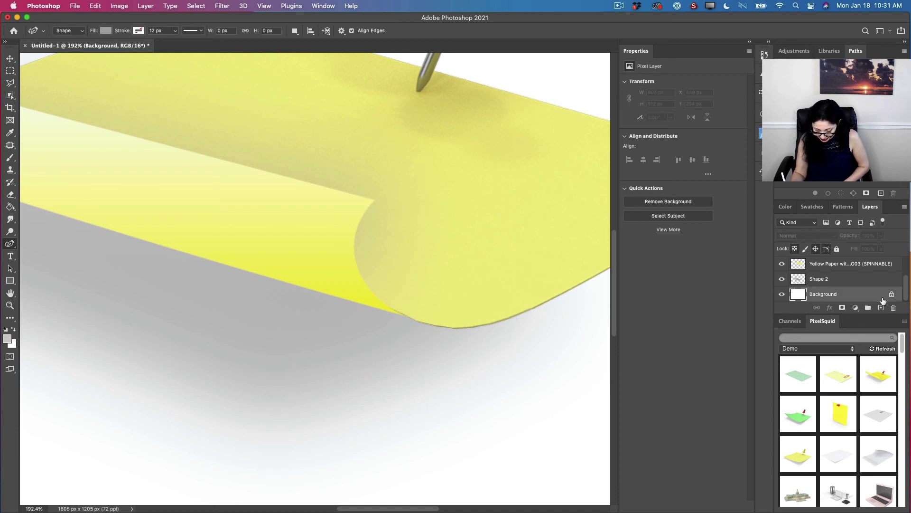
key(z)
drag(408, 352, 370, 352)
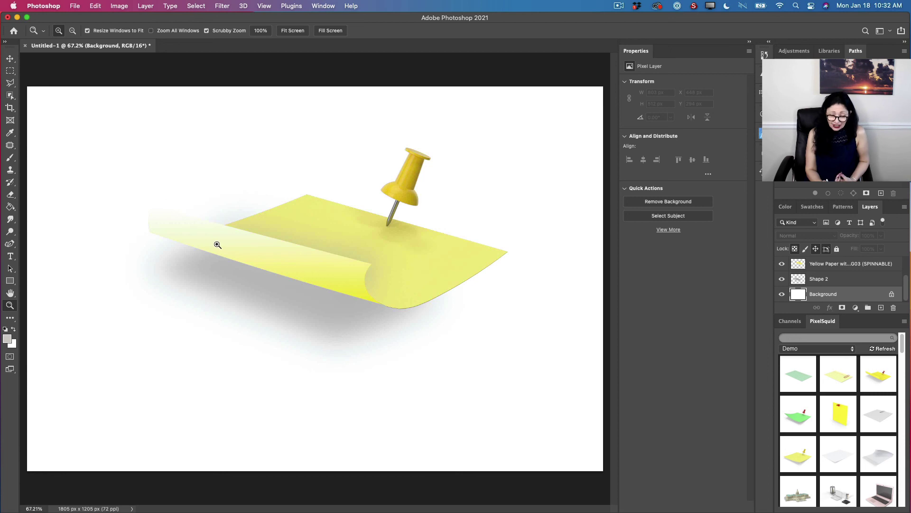
Change the white stop of the curl shape's gradient fill to pale yellow #f4f8ba, and finish with the Background layer selected.
click(865, 264)
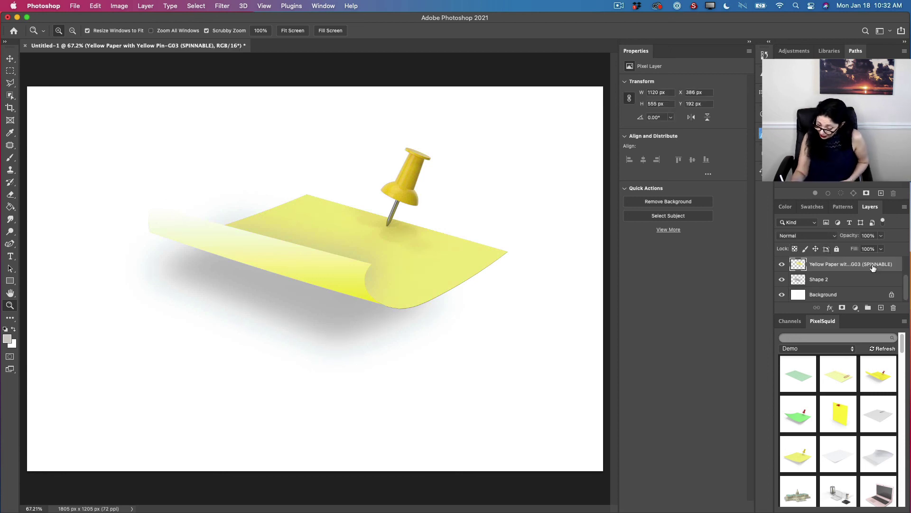
click(866, 280)
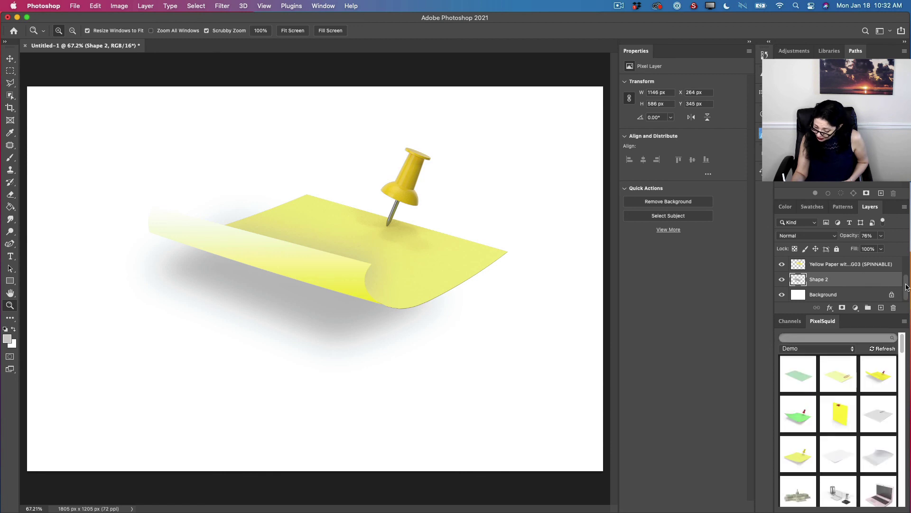
drag(904, 289, 903, 259)
click(871, 266)
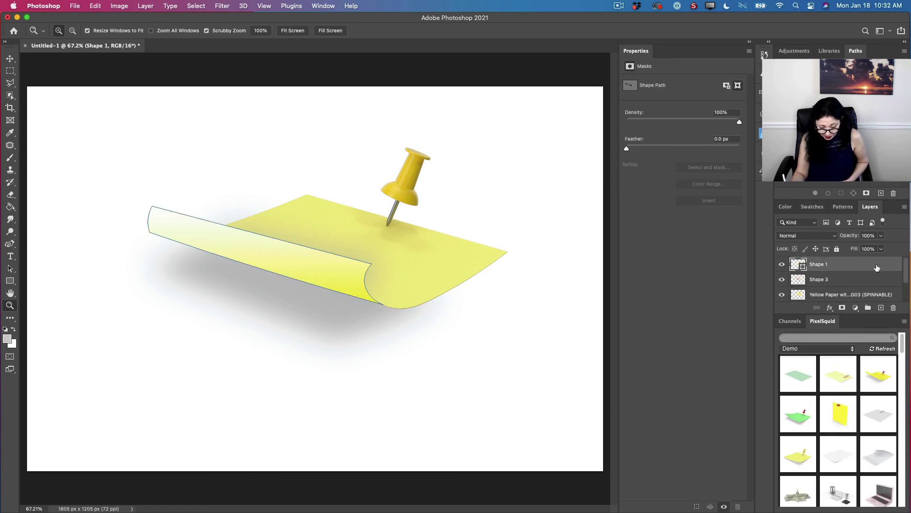
click(10, 244)
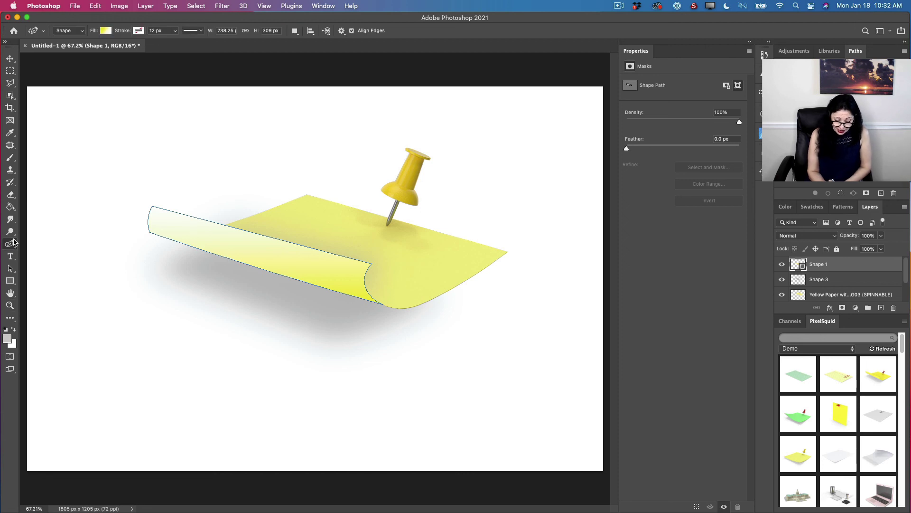
click(105, 30)
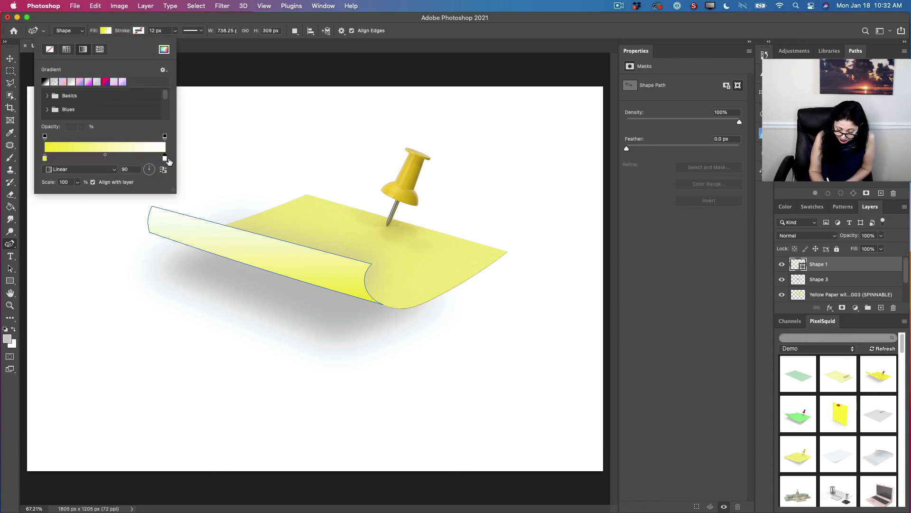
double_click(165, 159)
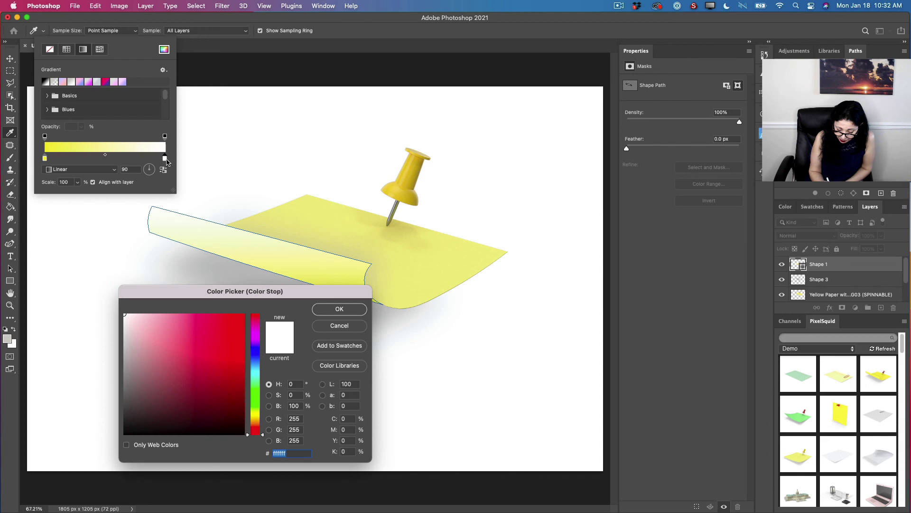
click(411, 274)
drag(176, 326, 155, 316)
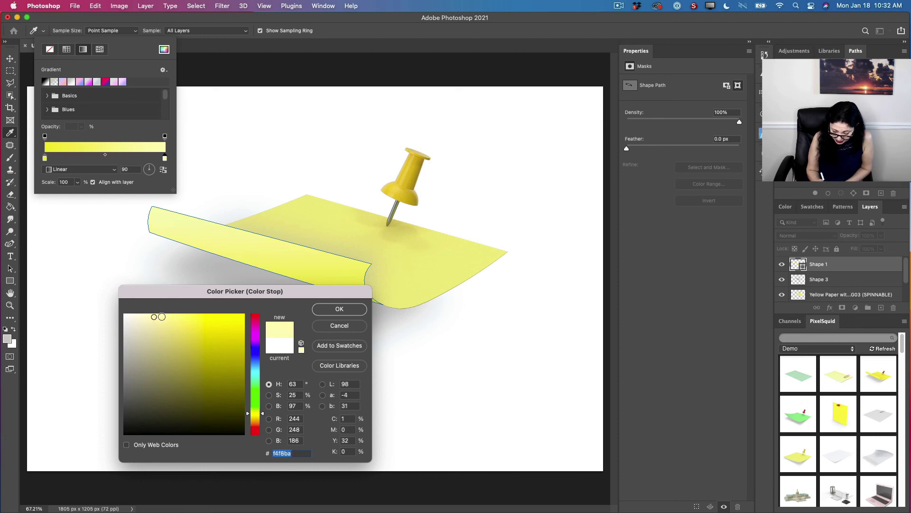
click(343, 309)
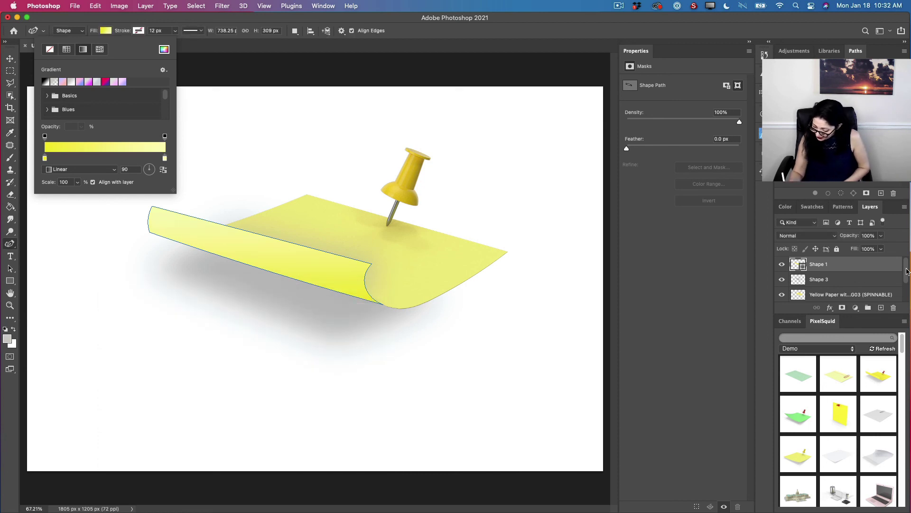
key(Return)
scroll(867, 284, down, 2)
click(870, 298)
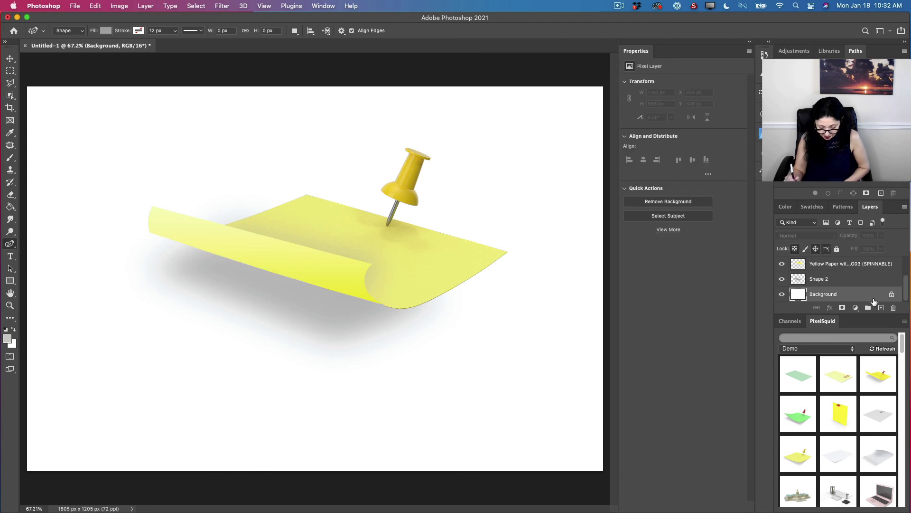